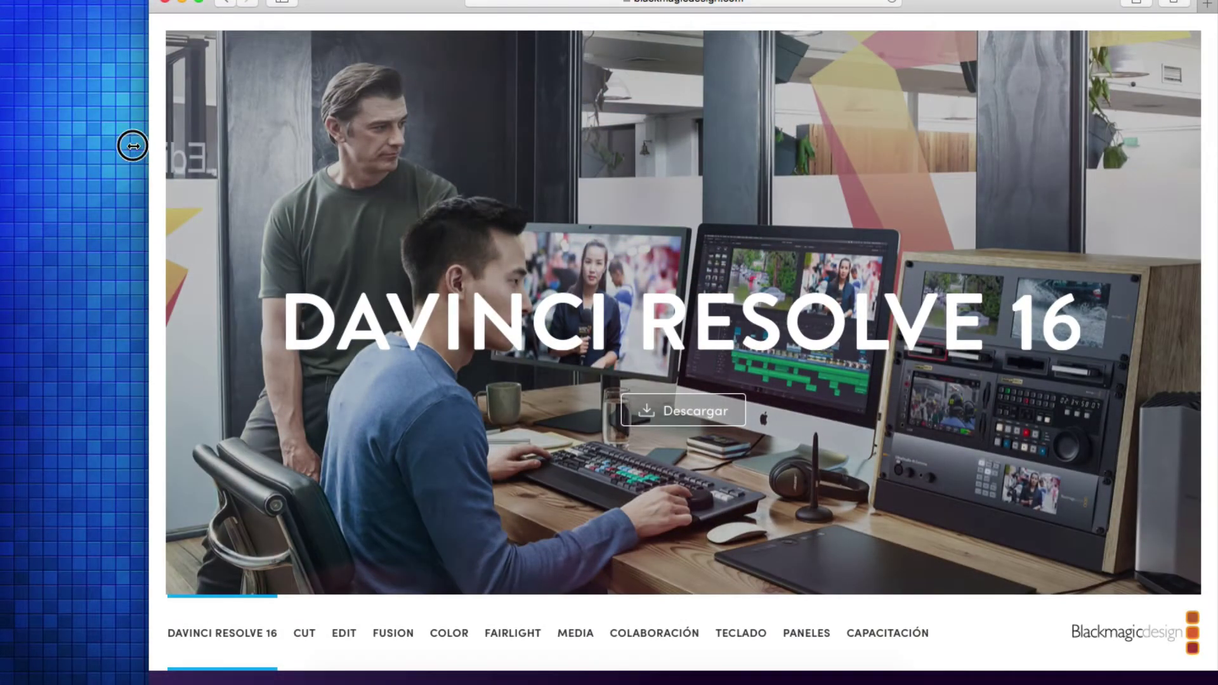
Step: Widen the Safari window to the screen's left edge so the DaVinci Resolve 16 page fills it
drag(133, 146, 3, 142)
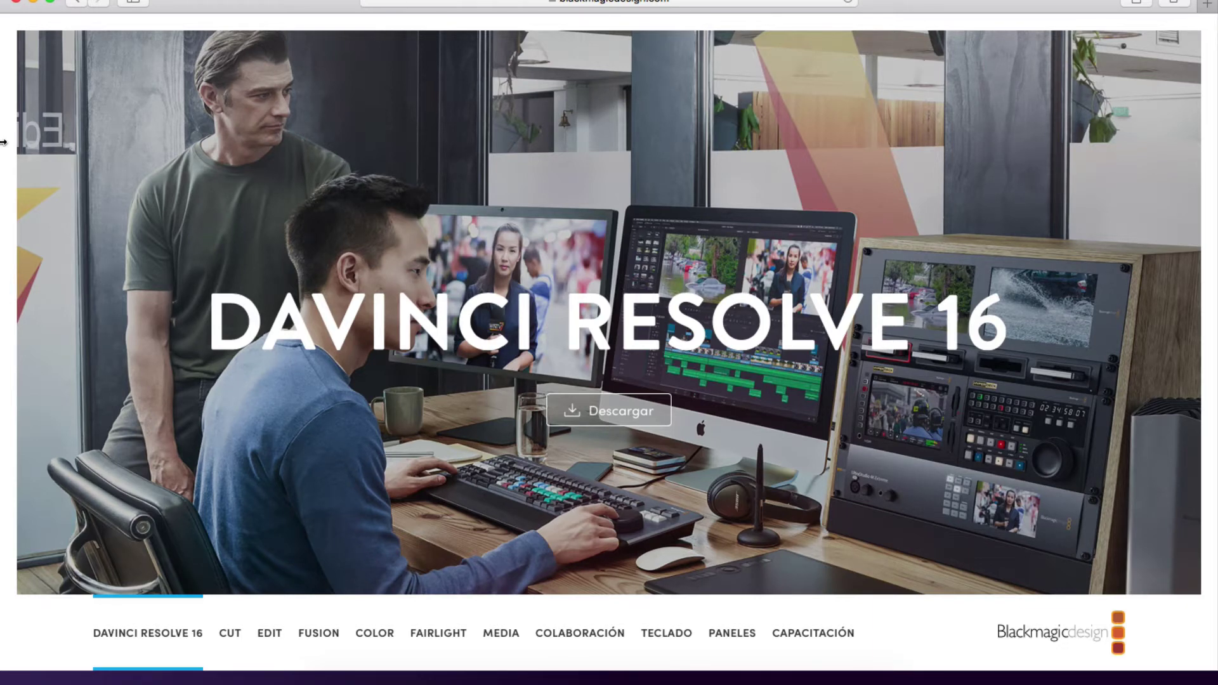
Step: Scroll down to the Descargar cards for free DaVinci Resolve 16 and the €269 Studio 16
scroll(41, 560, down, 5)
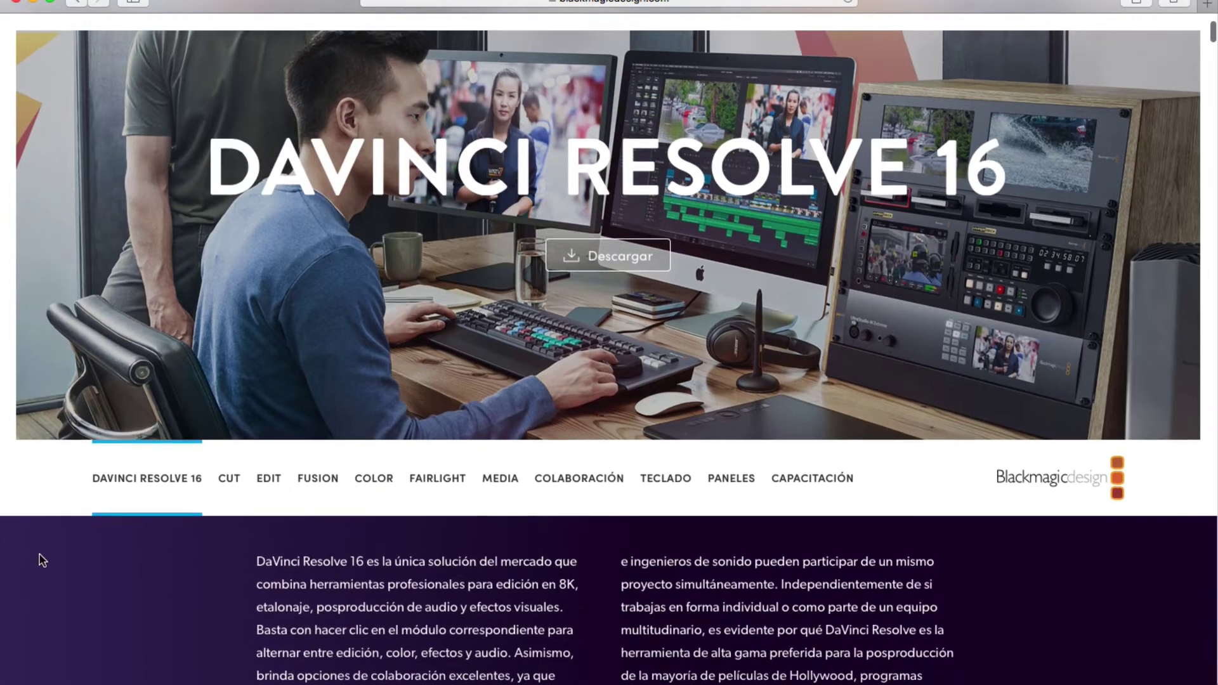
scroll(41, 559, down, 8)
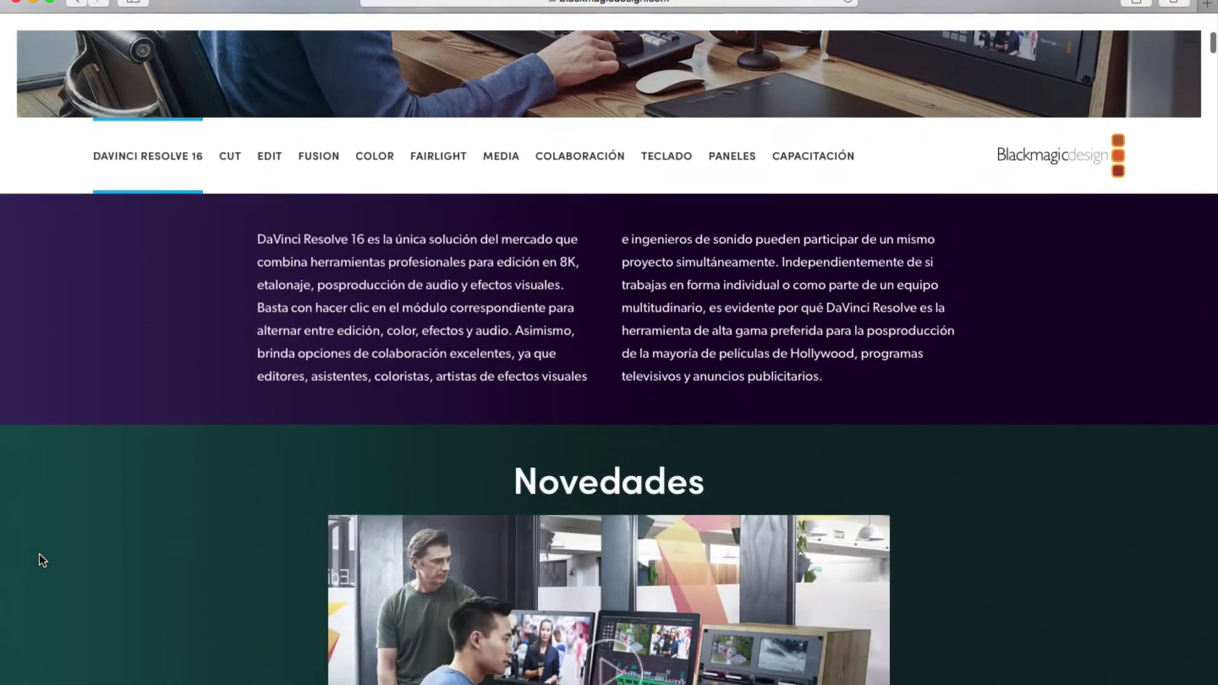
scroll(41, 559, down, 3)
scroll(41, 560, down, 3)
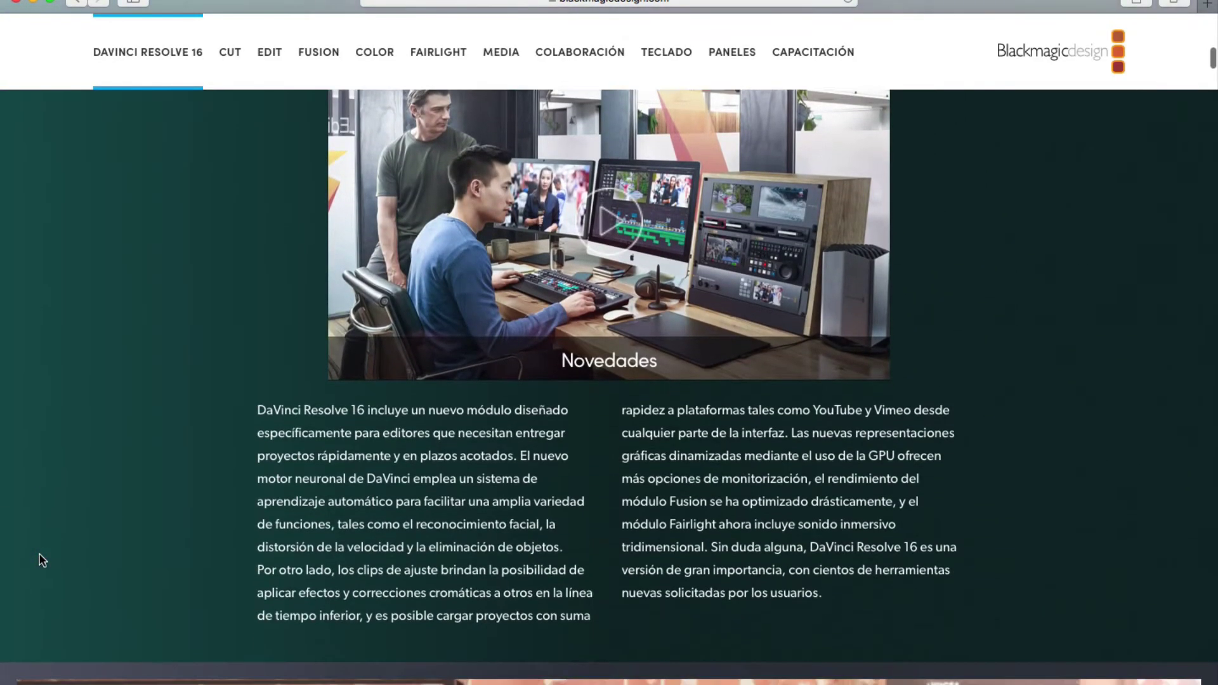
scroll(42, 560, down, 1)
scroll(42, 560, down, 2)
scroll(41, 560, down, 4)
scroll(41, 559, down, 2)
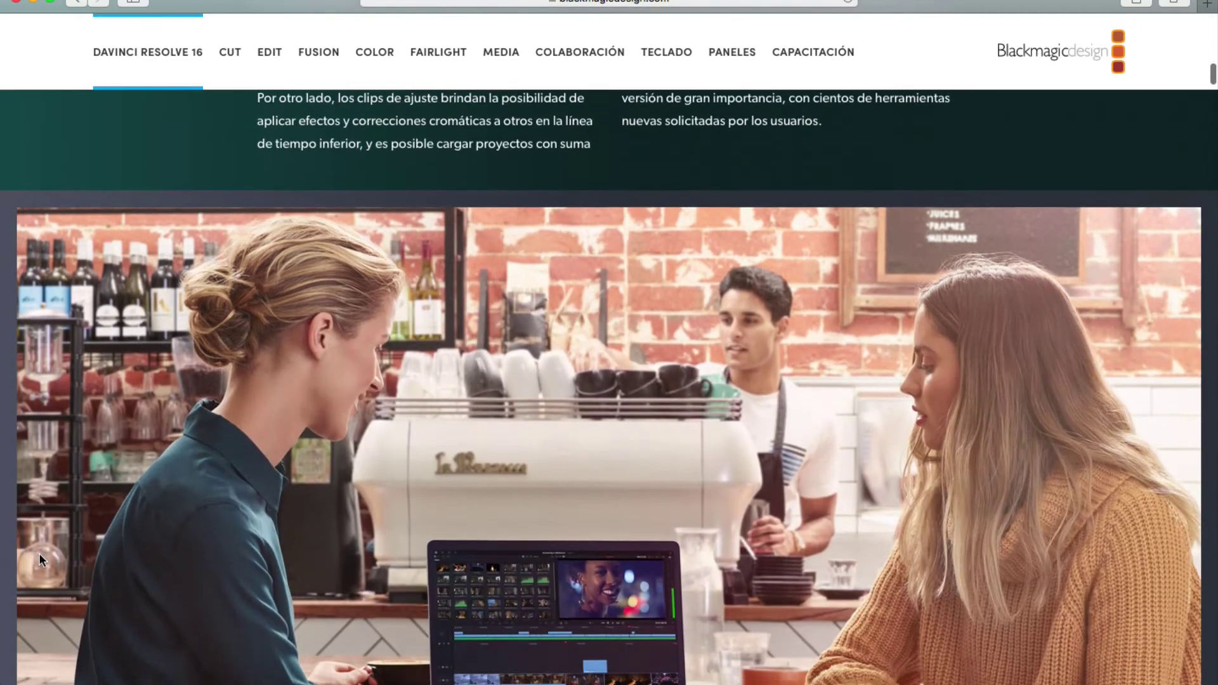
scroll(41, 559, down, 1)
scroll(42, 559, down, 5)
scroll(41, 559, down, 5)
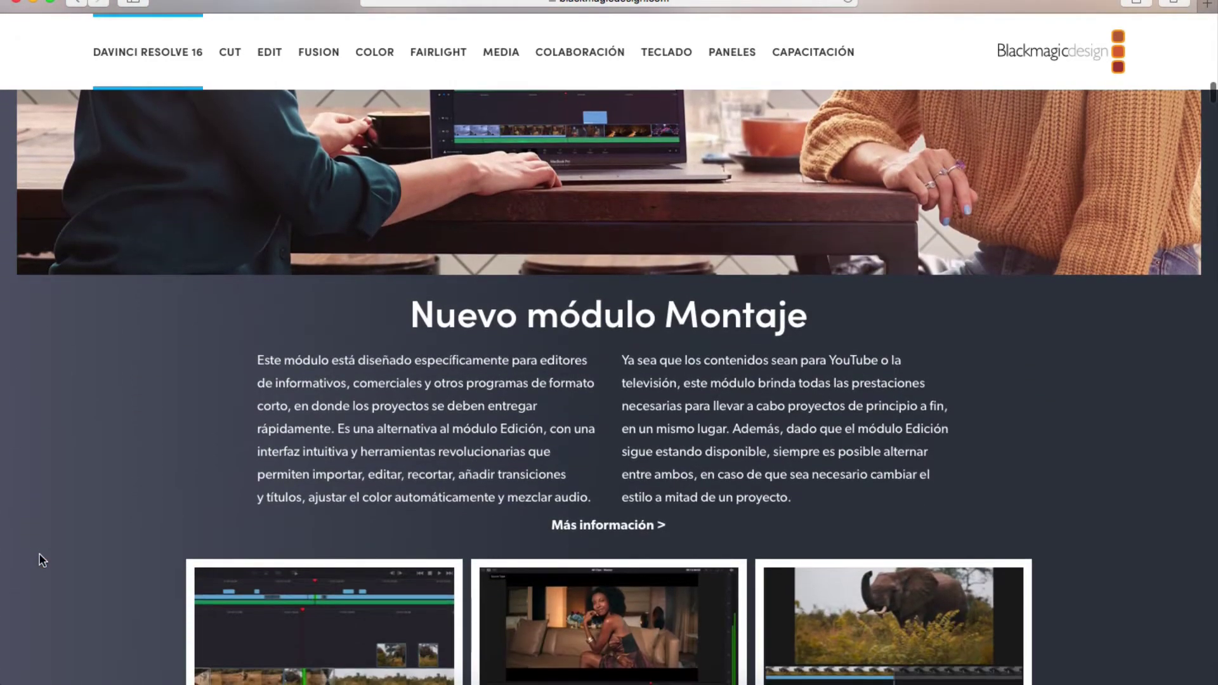
scroll(41, 559, down, 5)
scroll(41, 560, down, 3)
scroll(41, 560, down, 1)
scroll(42, 560, down, 6)
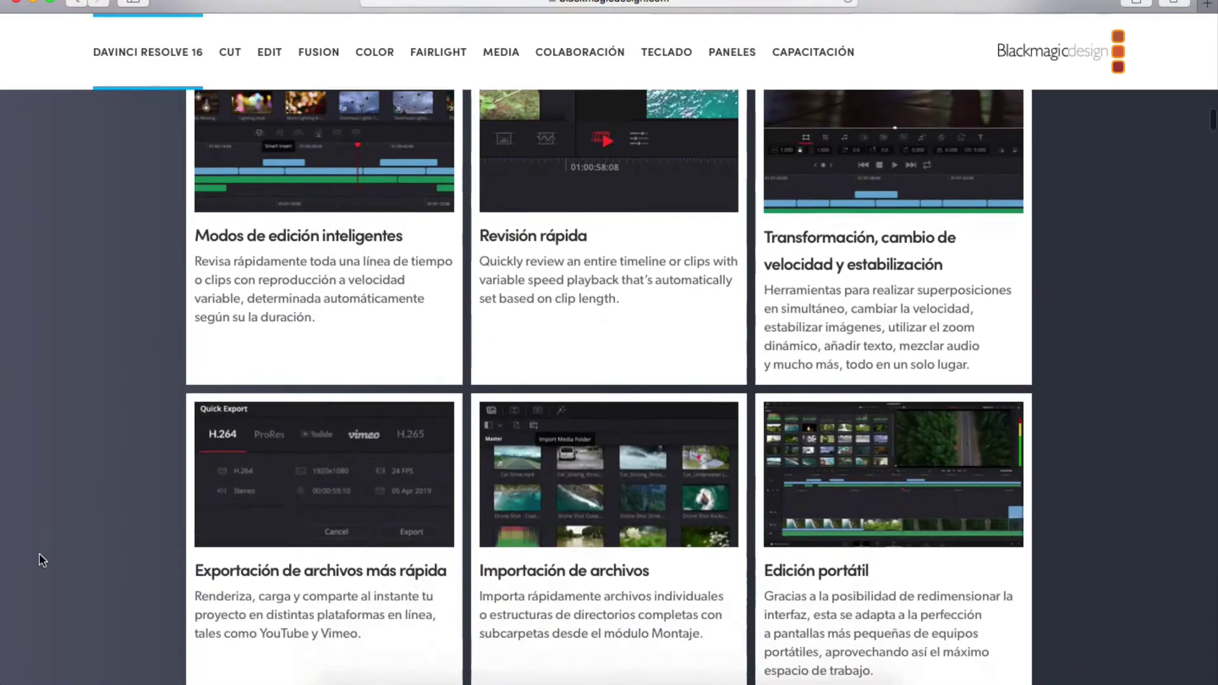
scroll(41, 560, down, 4)
scroll(39, 554, down, 2)
scroll(40, 560, down, 5)
scroll(40, 560, down, 2)
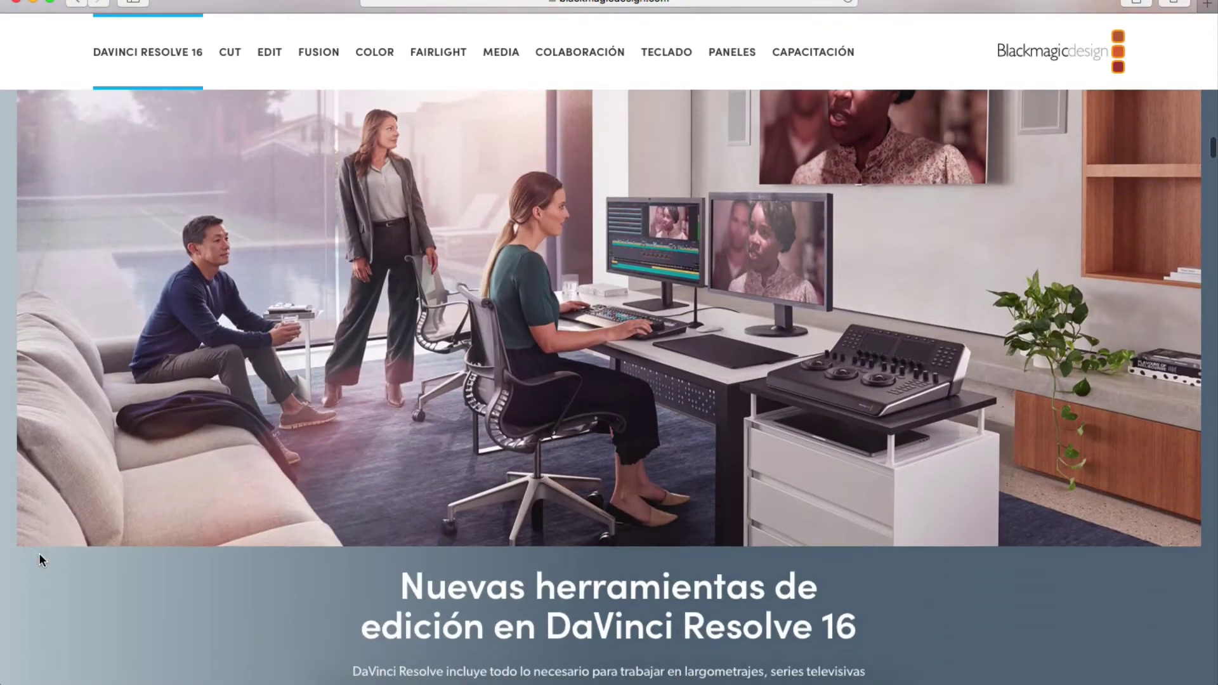
scroll(40, 560, down, 1)
scroll(39, 559, down, 4)
scroll(39, 554, down, 2)
scroll(39, 554, down, 3)
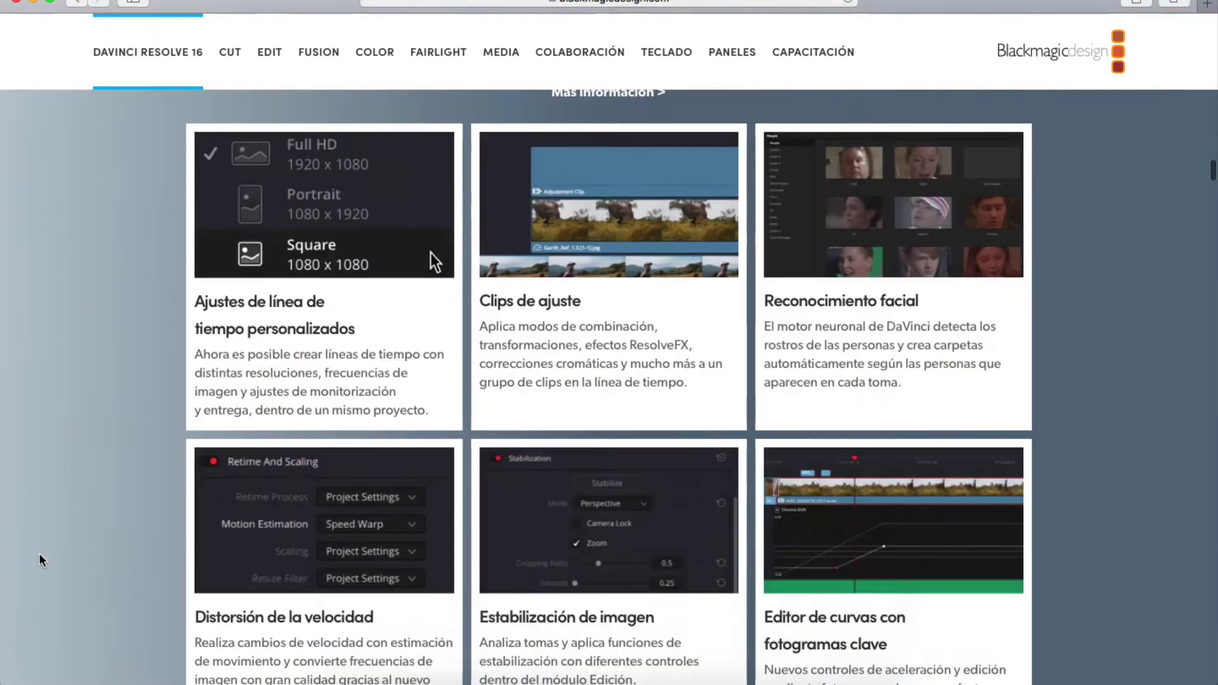
scroll(39, 554, down, 7)
scroll(39, 553, down, 2)
scroll(40, 554, down, 6)
scroll(40, 553, down, 6)
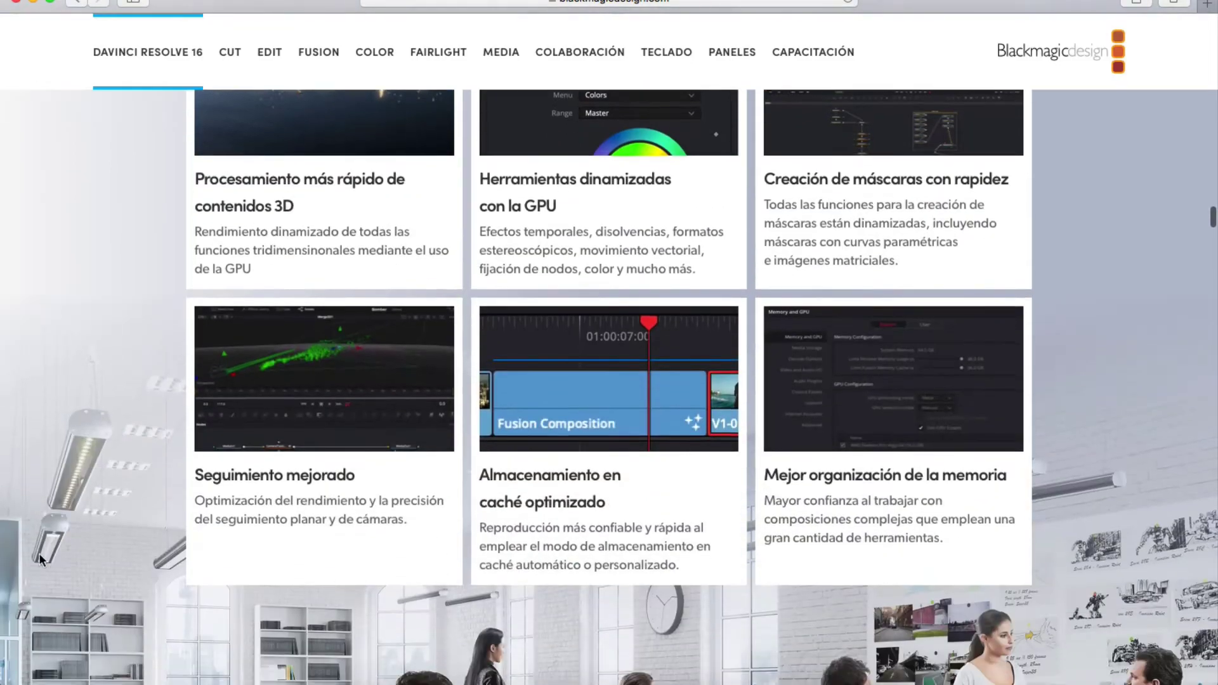
scroll(39, 553, down, 2)
scroll(39, 553, down, 6)
scroll(39, 560, down, 5)
scroll(39, 560, down, 2)
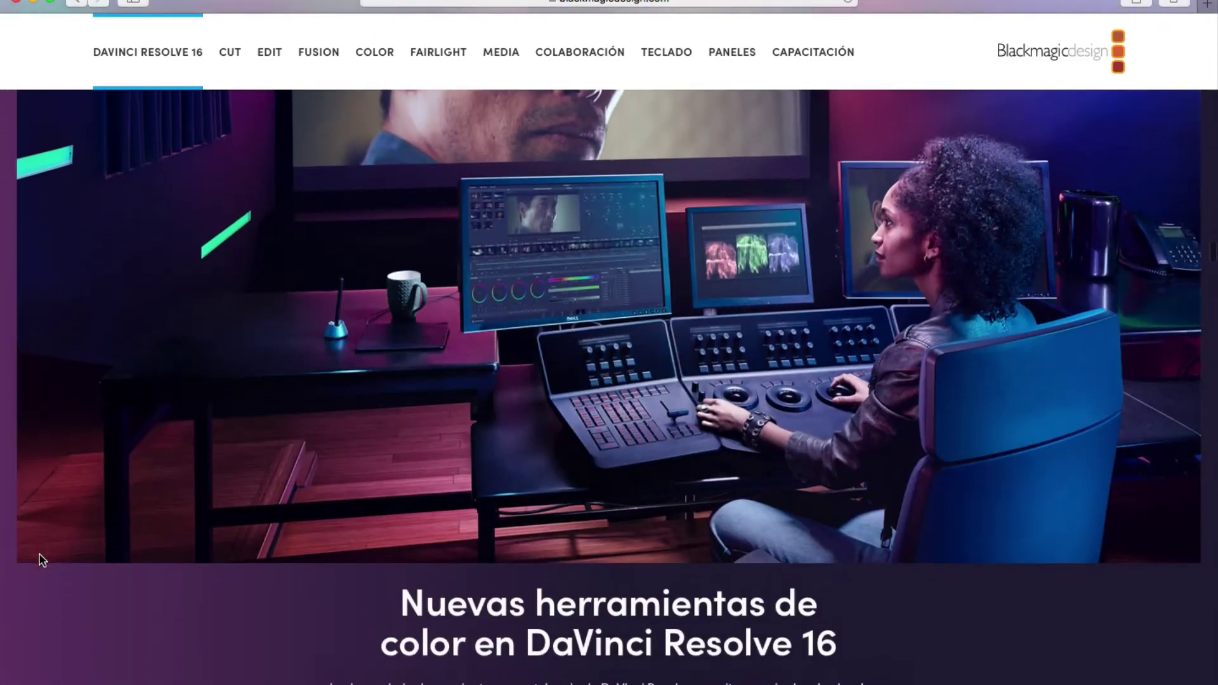
scroll(39, 559, down, 4)
scroll(40, 559, down, 7)
scroll(40, 554, down, 4)
scroll(40, 554, down, 7)
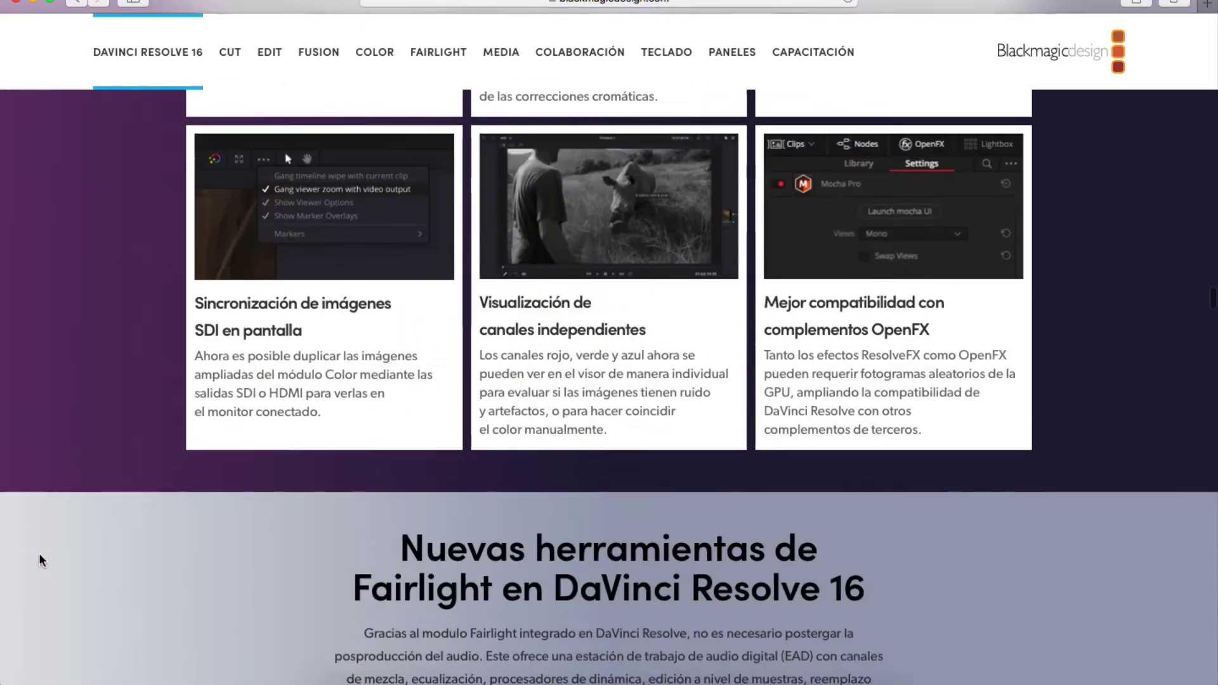
scroll(39, 553, down, 4)
scroll(40, 554, down, 5)
scroll(39, 555, down, 6)
scroll(40, 555, down, 2)
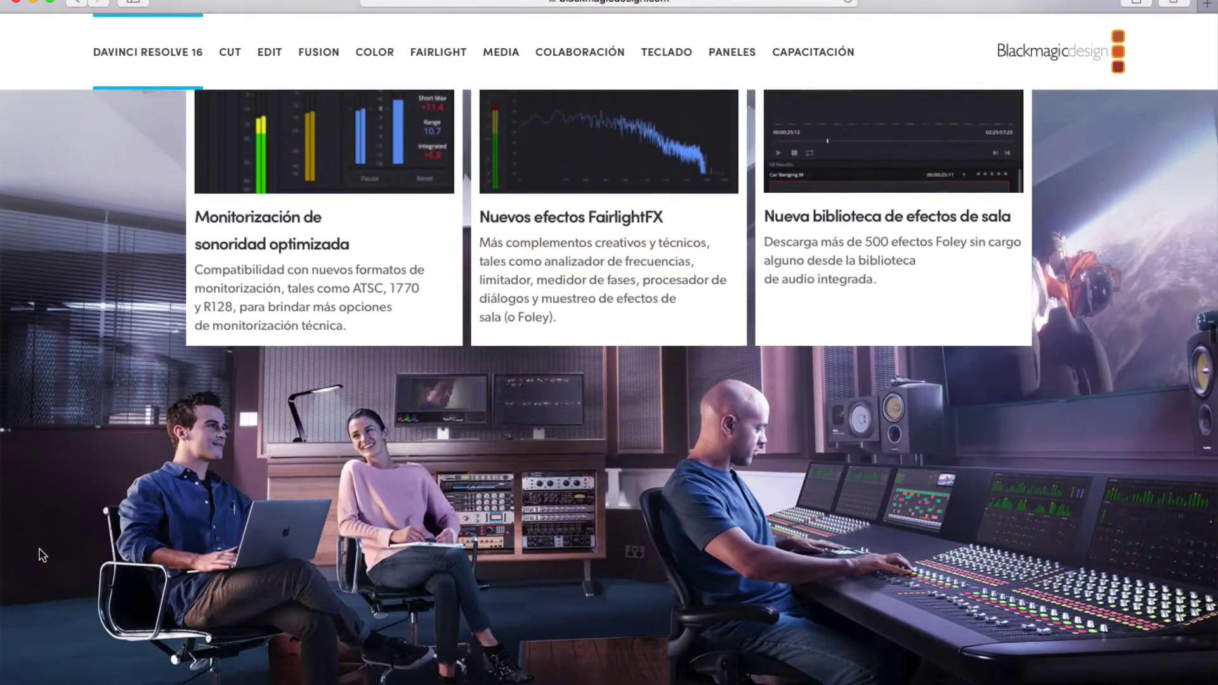
scroll(40, 552, down, 5)
scroll(39, 551, down, 4)
scroll(39, 555, down, 4)
scroll(40, 555, down, 7)
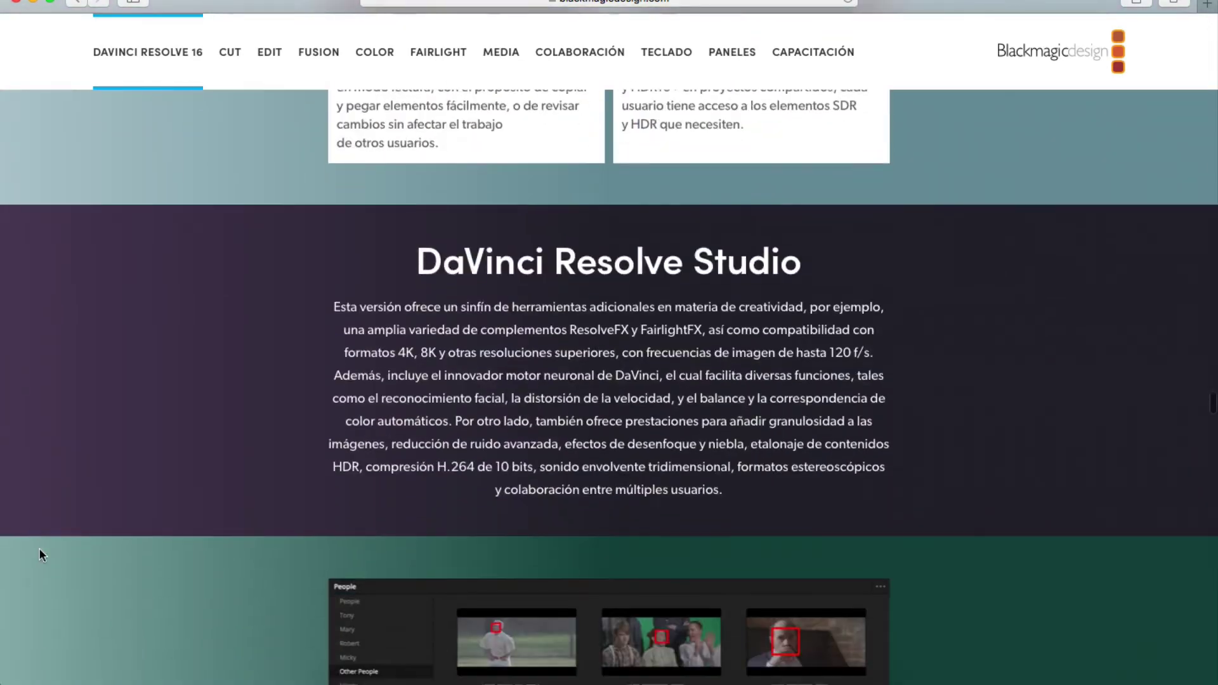
scroll(39, 555, down, 4)
scroll(39, 555, down, 7)
scroll(39, 556, down, 4)
scroll(40, 555, down, 8)
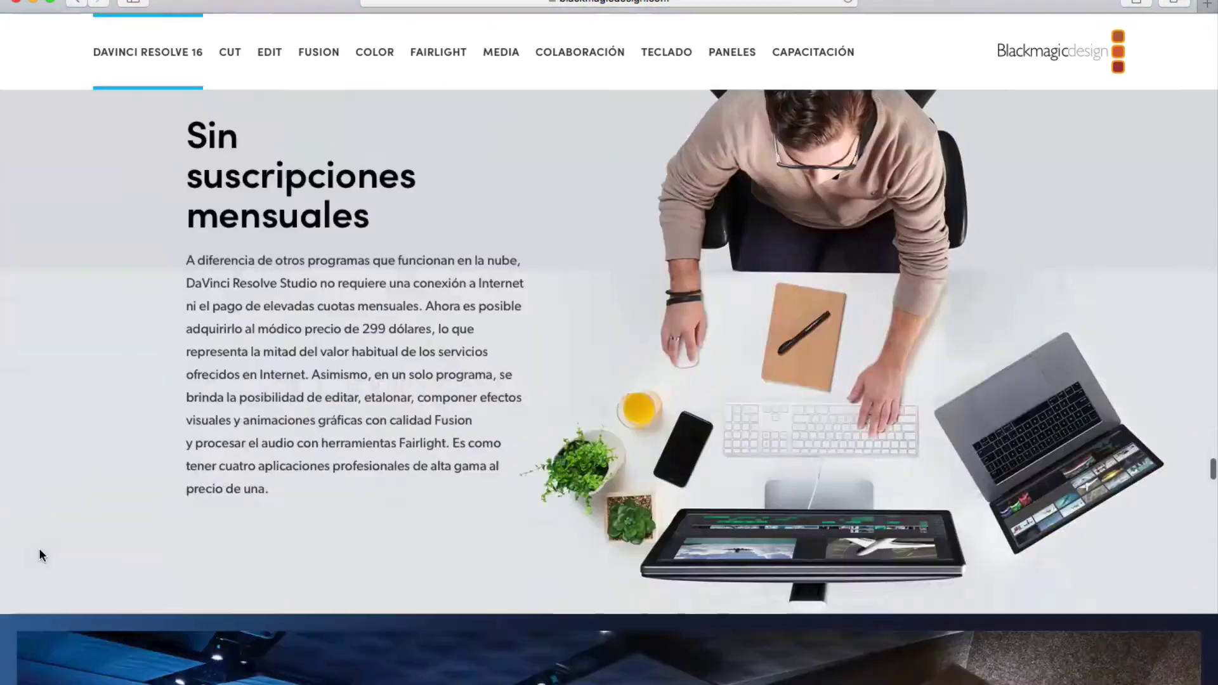
scroll(40, 555, down, 6)
scroll(40, 554, down, 2)
scroll(39, 556, down, 8)
scroll(39, 556, down, 5)
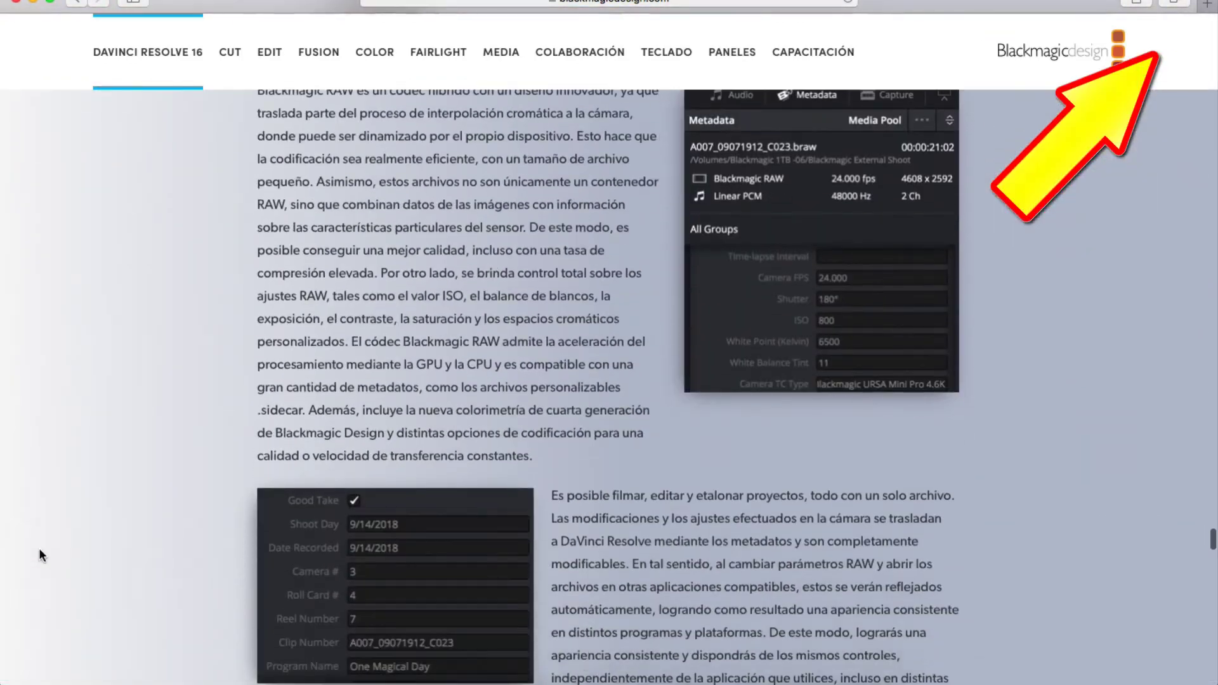
scroll(39, 555, down, 5)
scroll(40, 556, down, 7)
scroll(40, 555, down, 5)
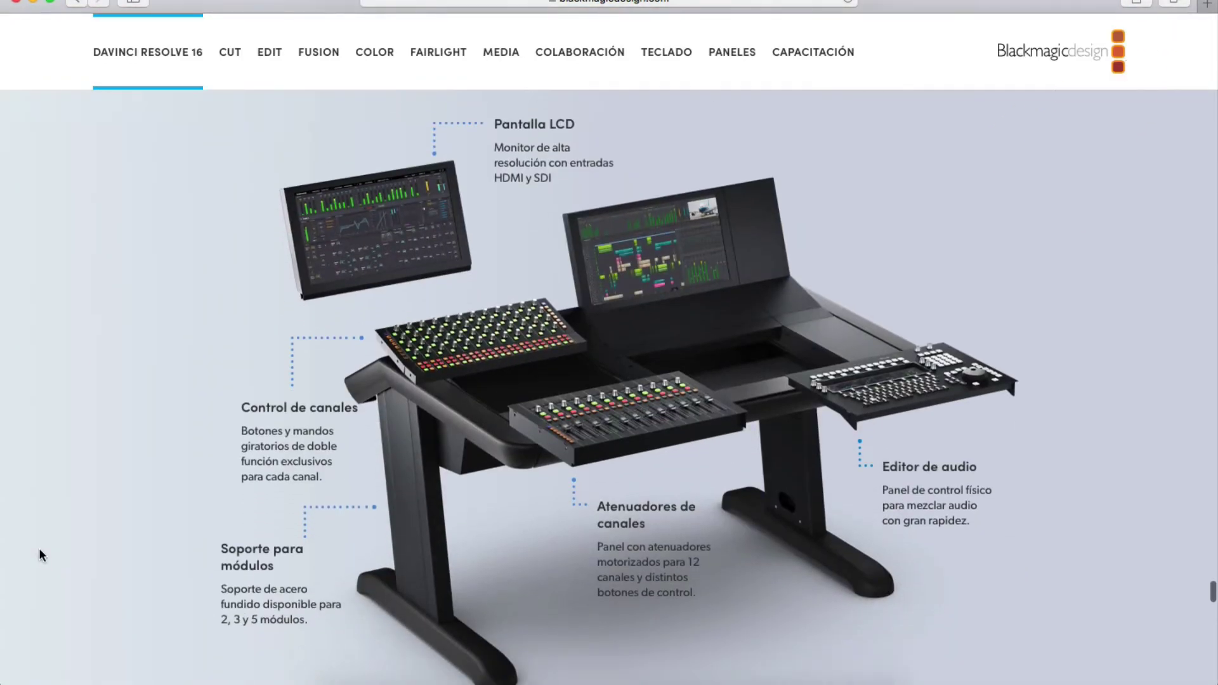
scroll(40, 555, down, 1)
scroll(39, 552, down, 7)
scroll(39, 552, down, 15)
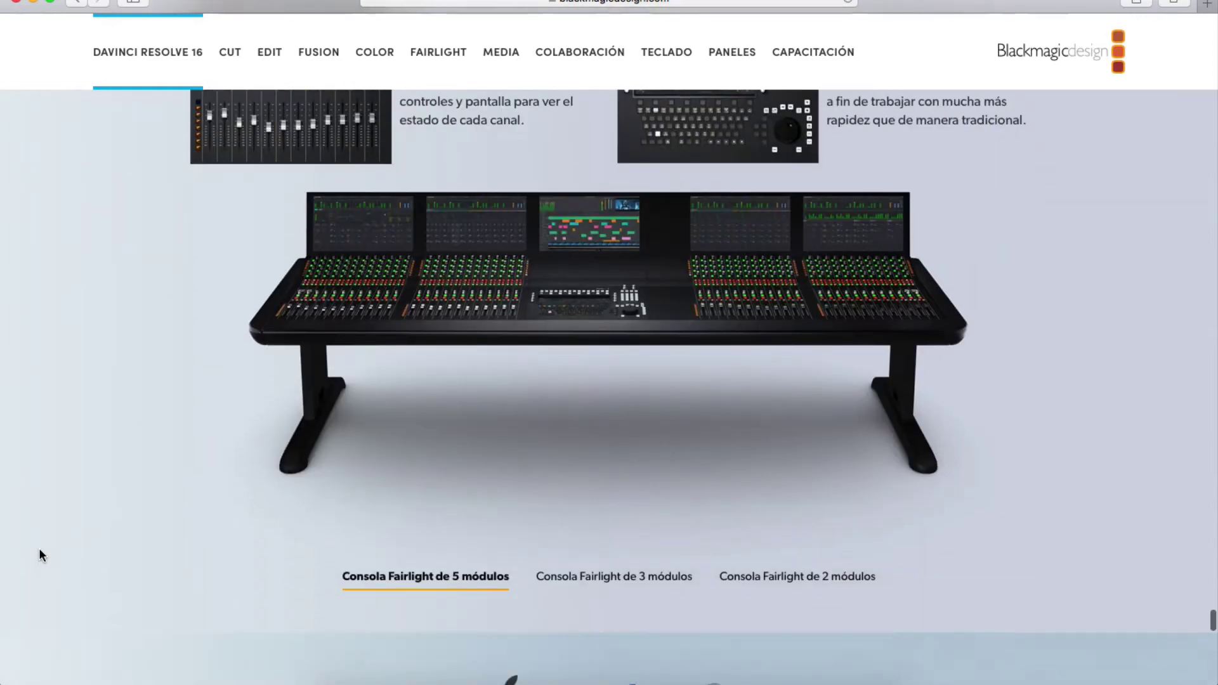
scroll(39, 552, down, 4)
scroll(40, 552, down, 10)
scroll(40, 552, down, 10)
scroll(39, 552, down, 1)
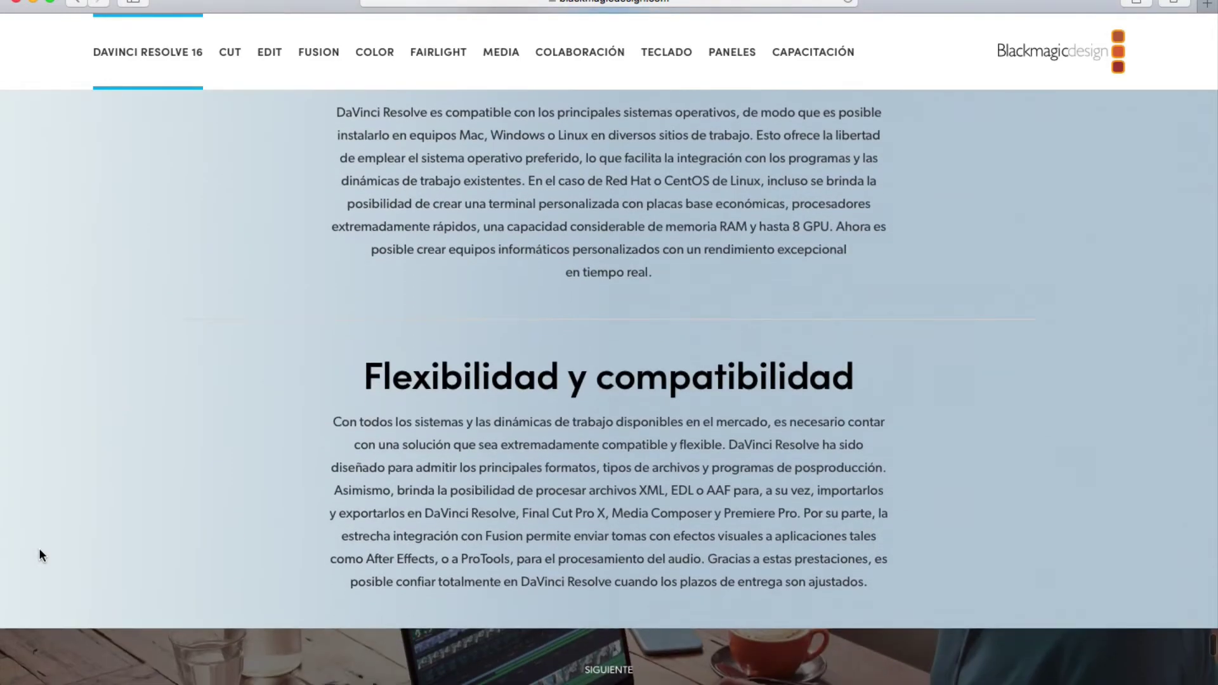
scroll(39, 552, down, 7)
scroll(40, 552, down, 15)
scroll(39, 555, down, 3)
scroll(39, 555, down, 2)
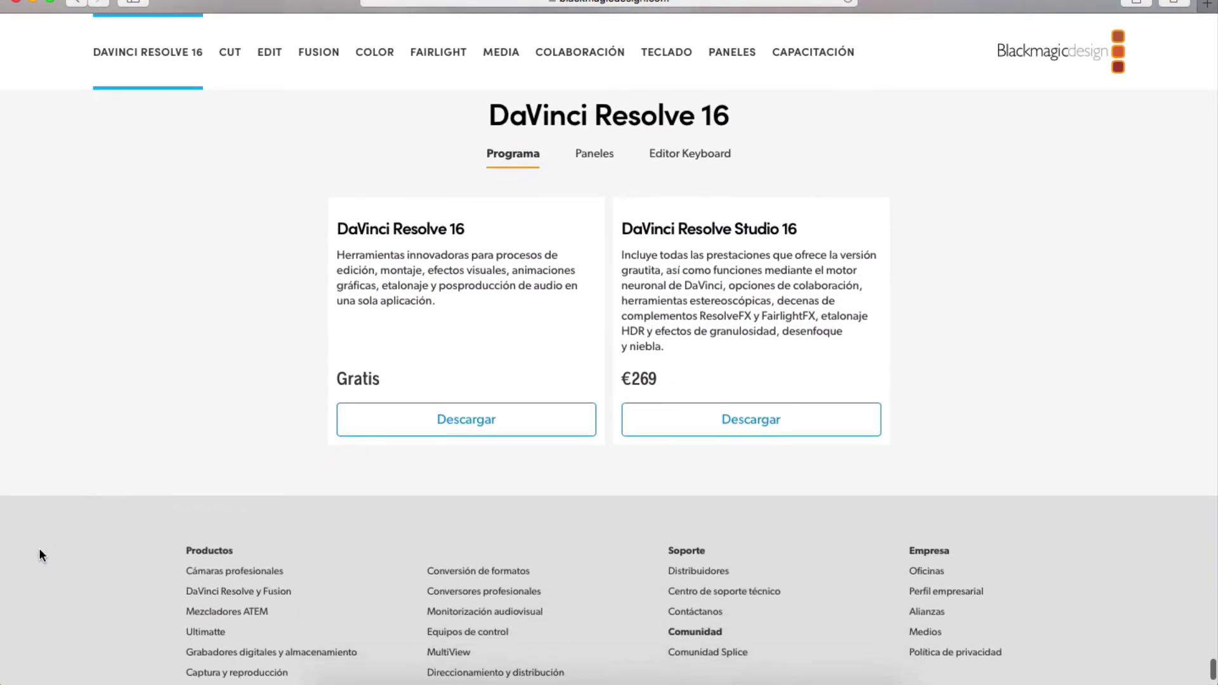
scroll(39, 555, down, 3)
scroll(39, 555, down, 1)
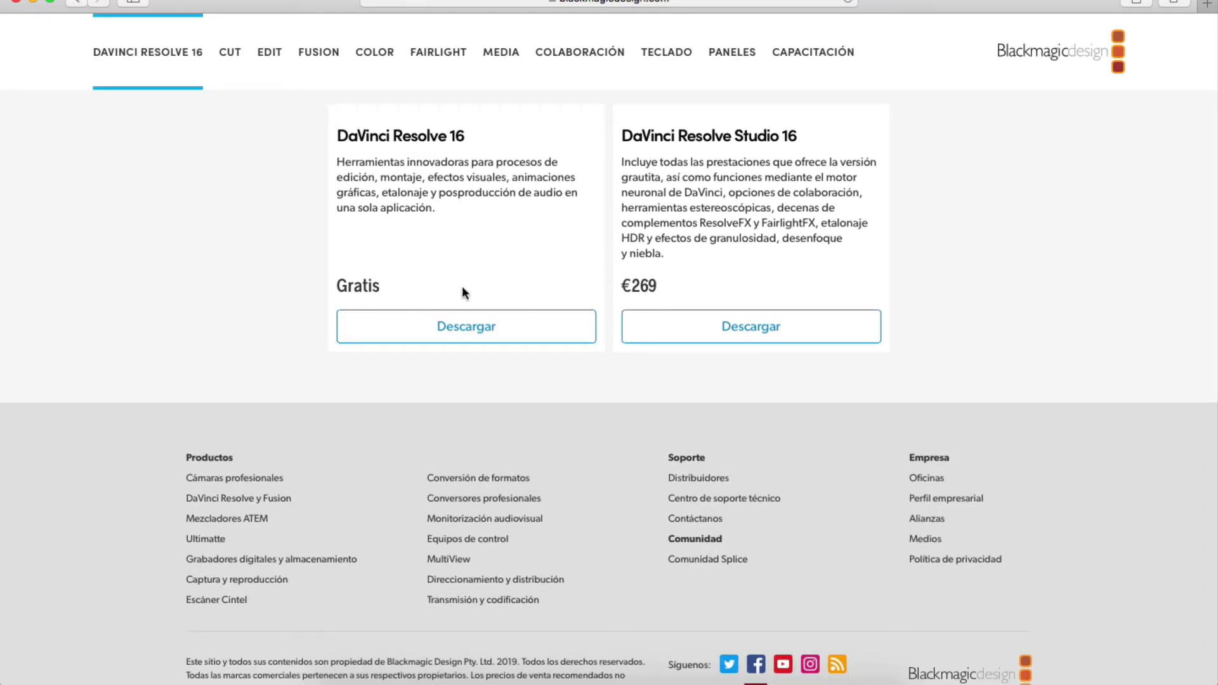
Step: Choose the Mac OS X download of the free DaVinci Resolve 16
click(455, 330)
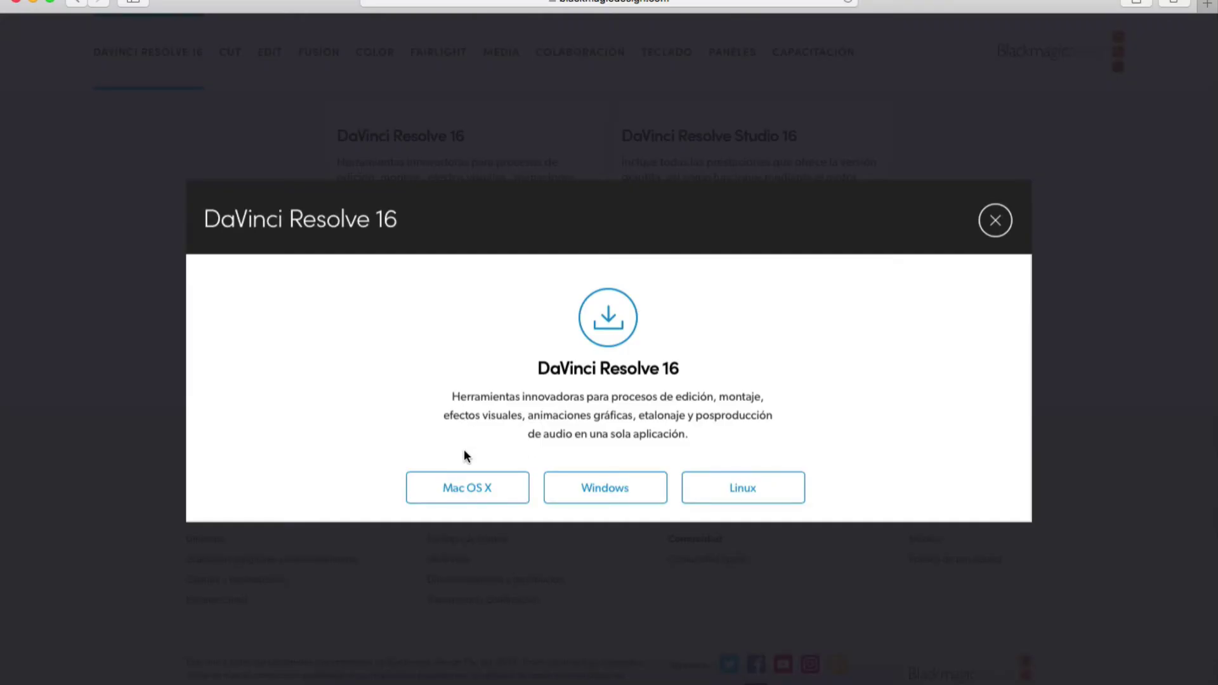
click(464, 492)
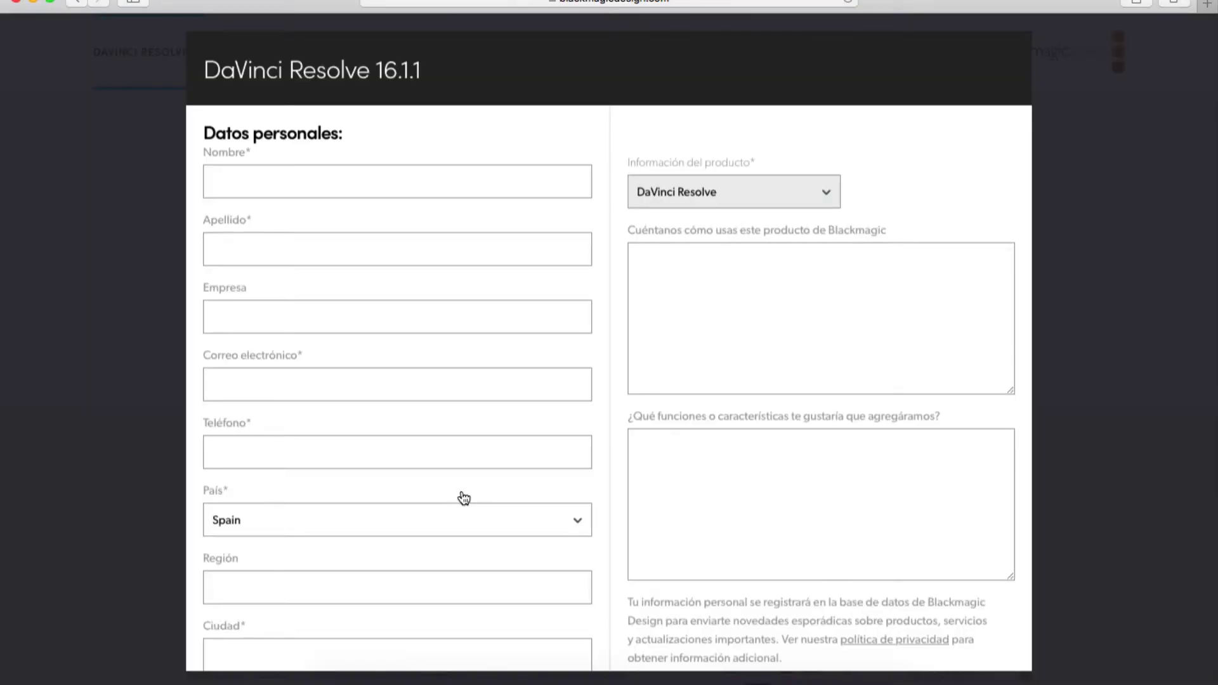
Step: Fill in the required personal details and submit with 'Registrar y descargar'
click(427, 182)
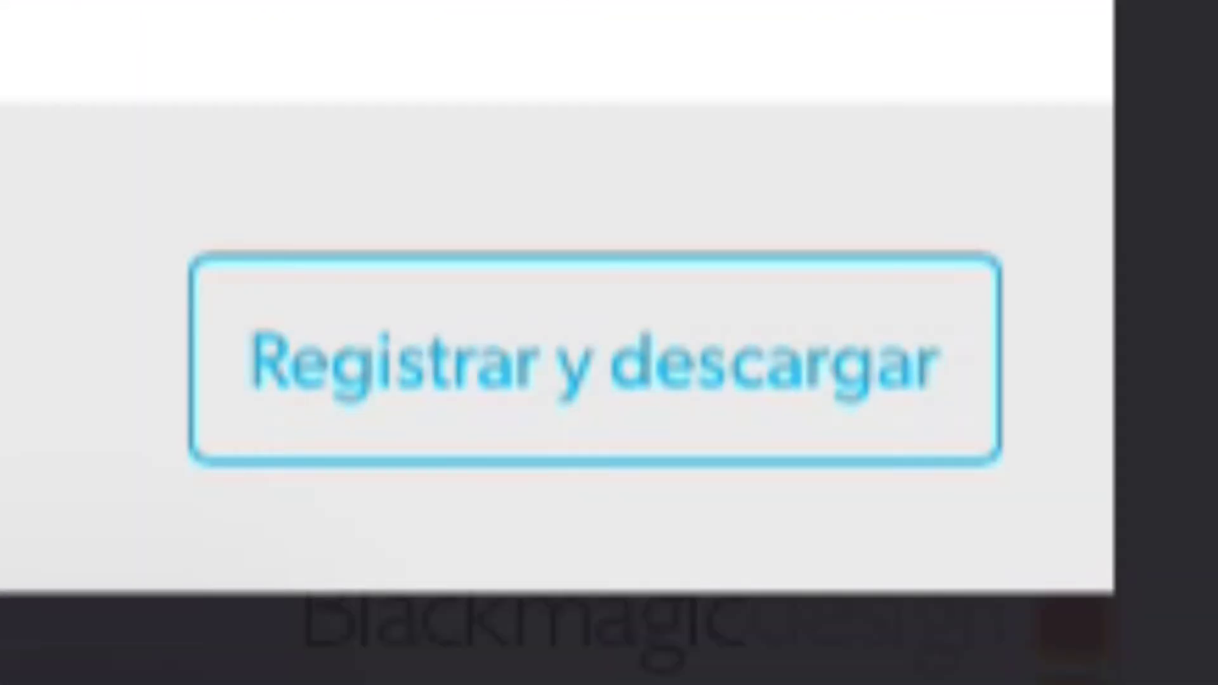
click(13, 387)
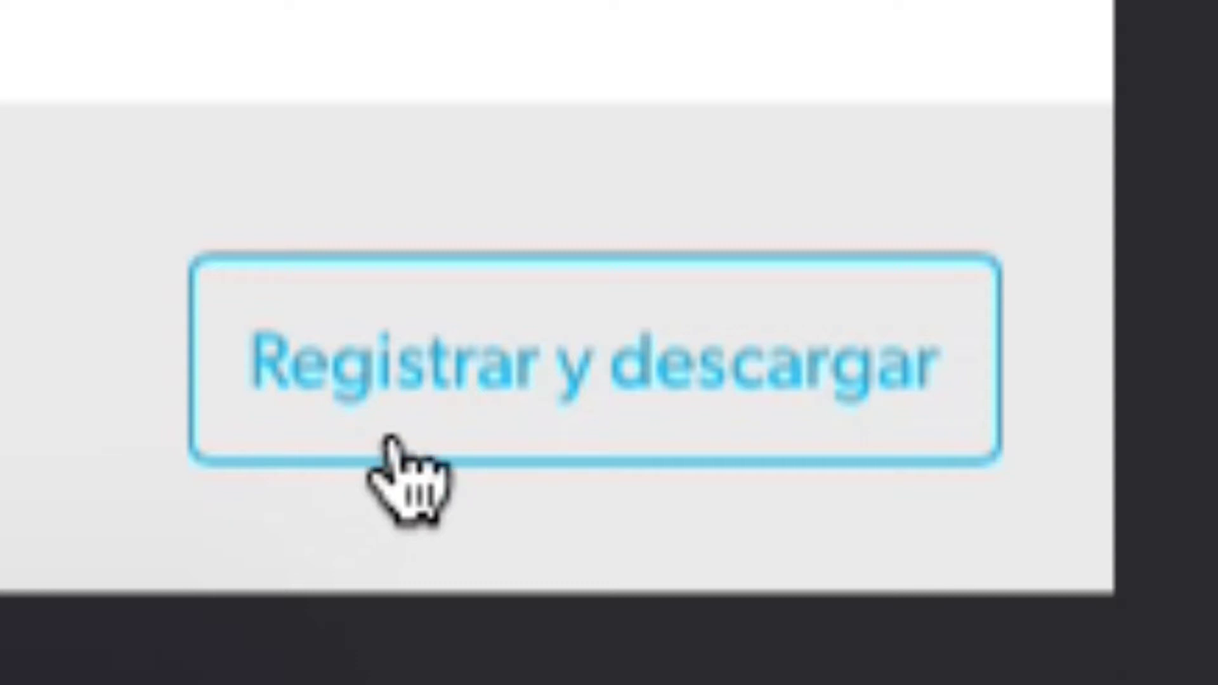
click(579, 393)
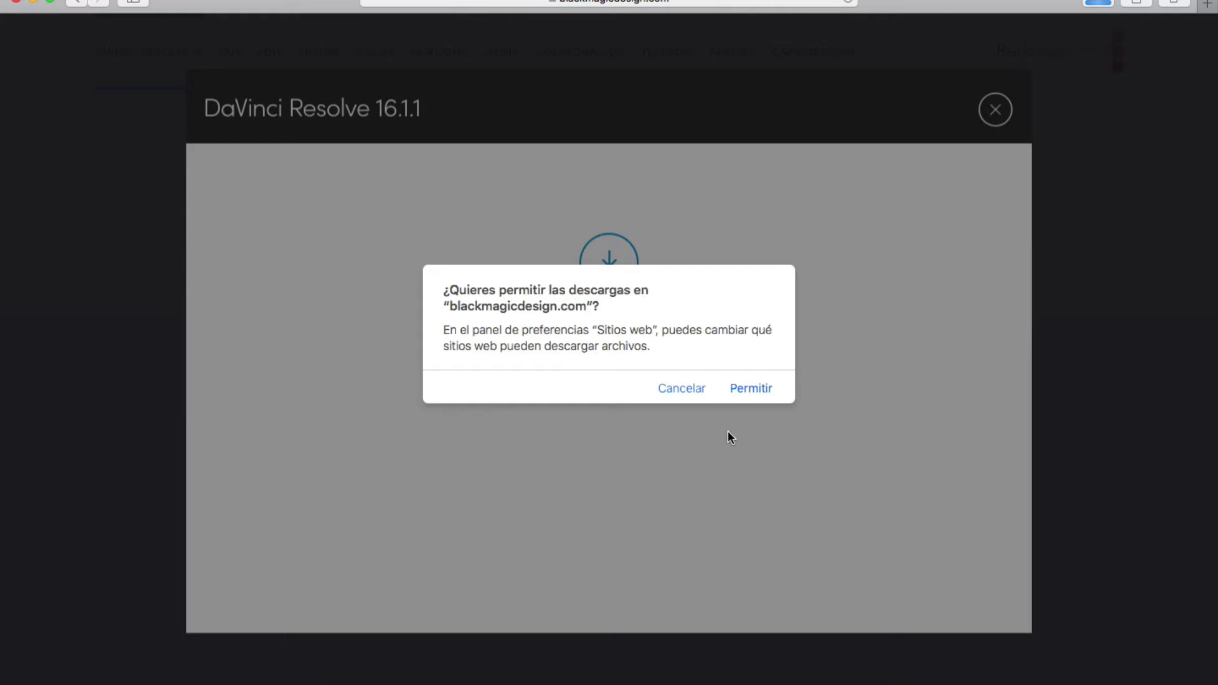
Step: Allow downloads from blackmagicdesign.com and monitor the DaVinci_Resolve_16.1.1_Mac download progress
click(761, 389)
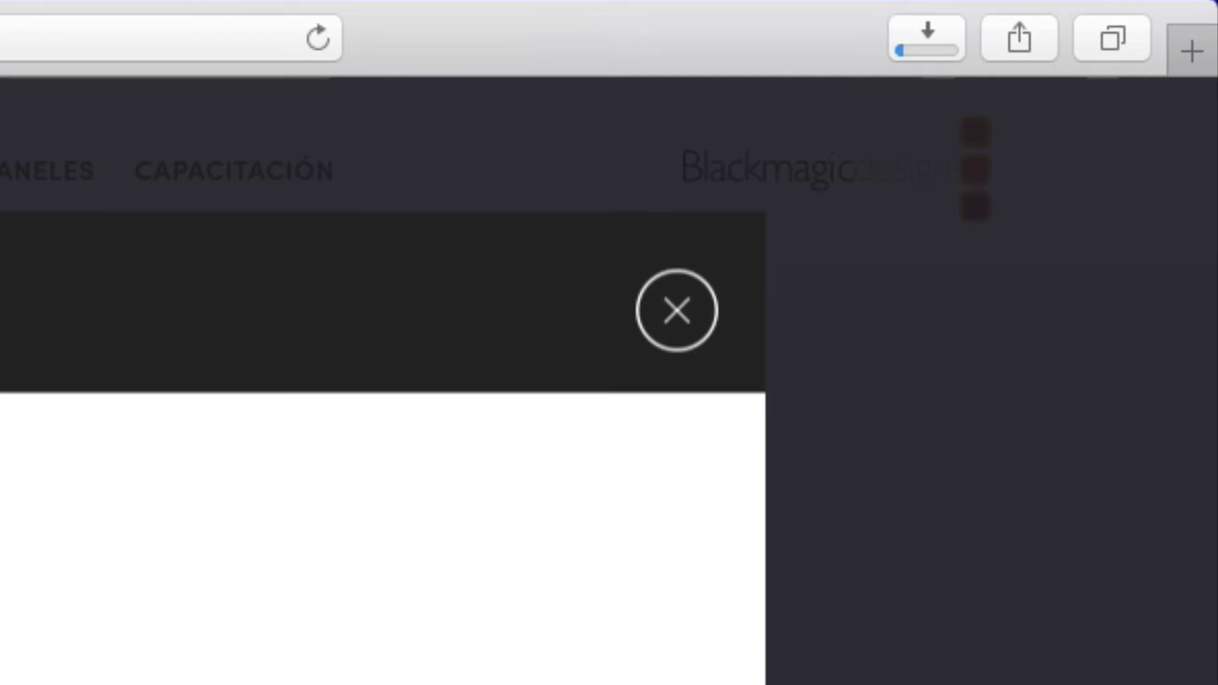
click(930, 26)
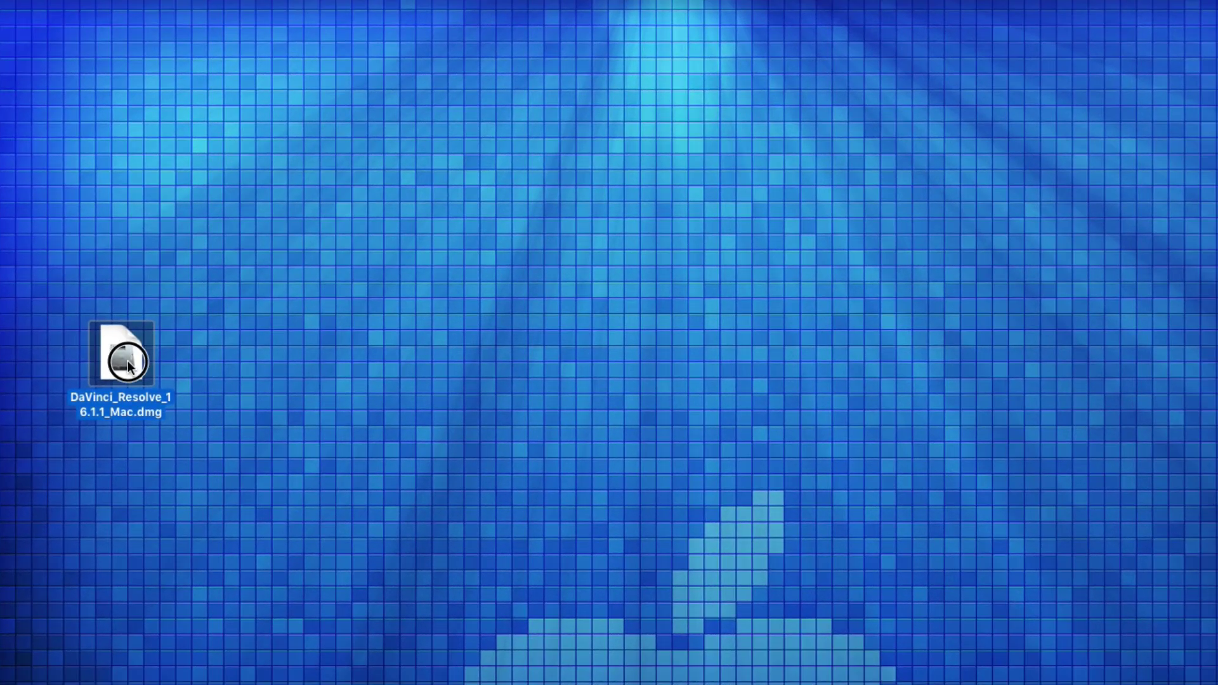
Step: Move DaVinci_Resolve_16.1.1_Mac.dmg to the desktop's upper left and mount the disk image
mouse_move(125, 362)
mouse_down()
mouse_move(165, 323)
mouse_move(203, 139)
mouse_up()
click(241, 303)
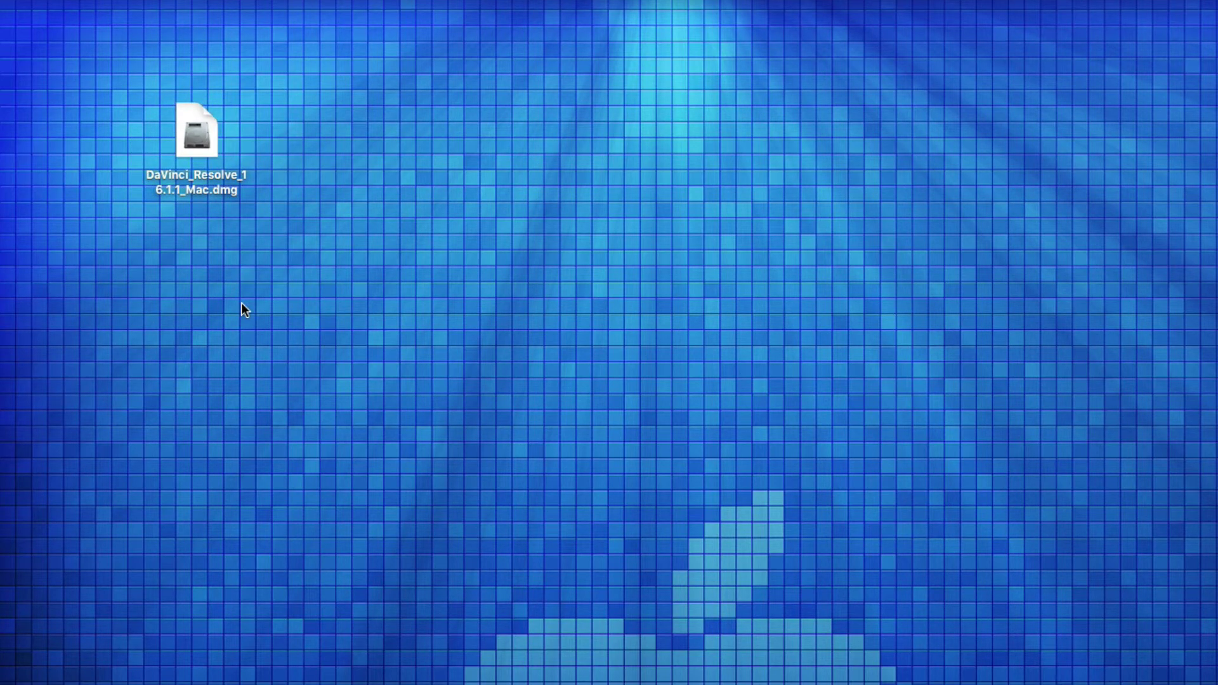
click(198, 138)
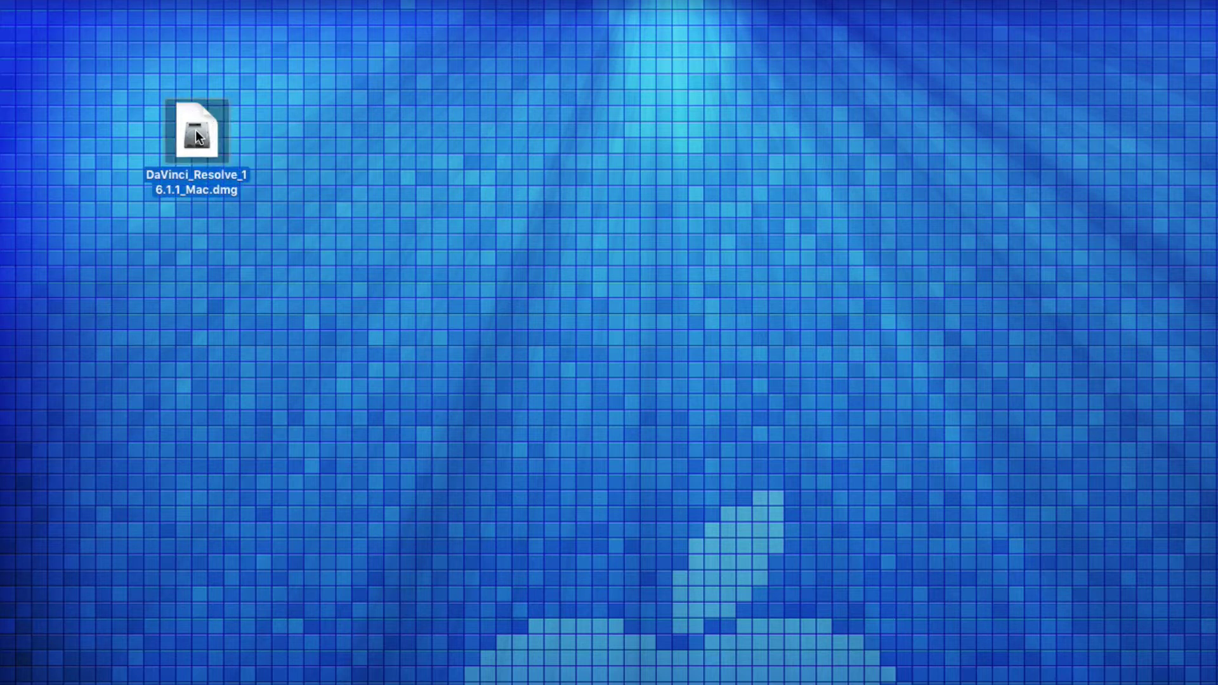
double_click(198, 138)
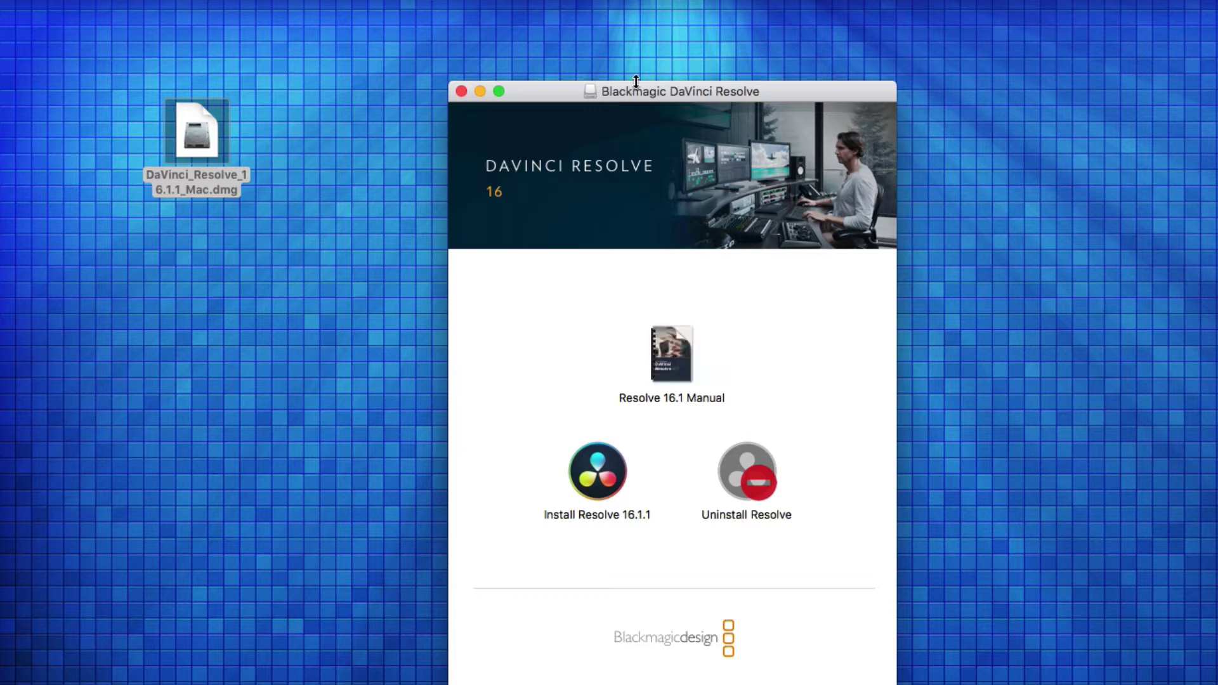
Step: Reposition the disk image window and copy the Resolve 16.1 Manual onto the desktop
drag(648, 92, 661, 42)
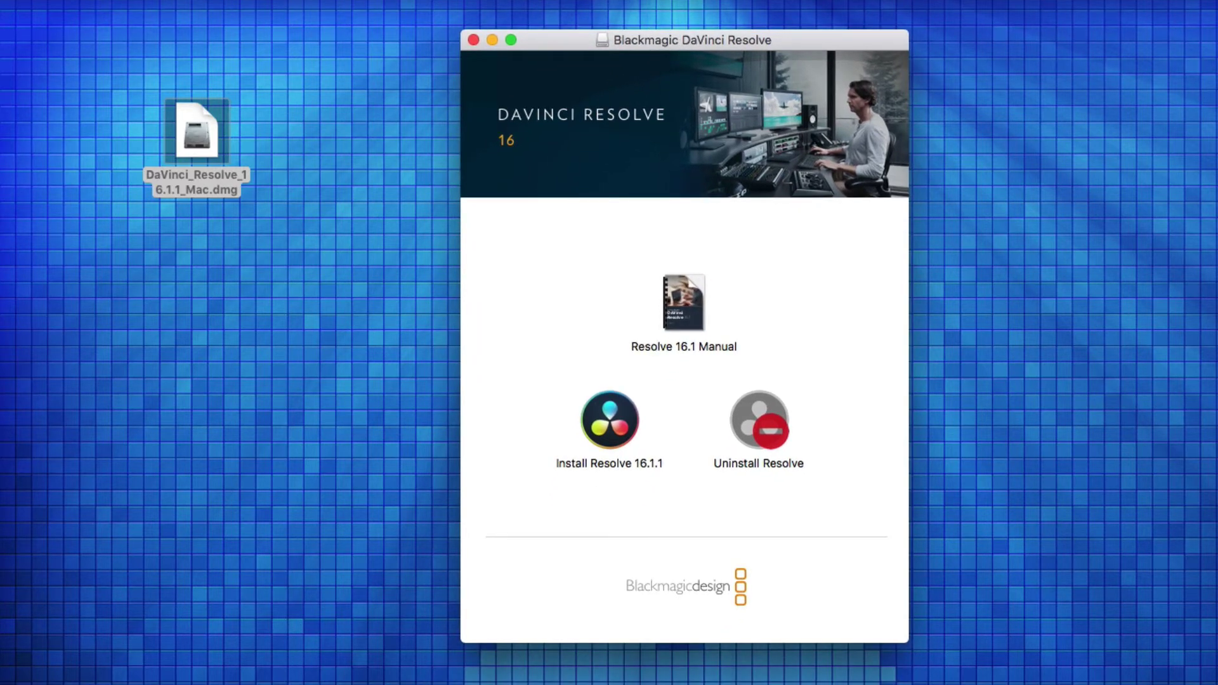
drag(715, 48, 664, 18)
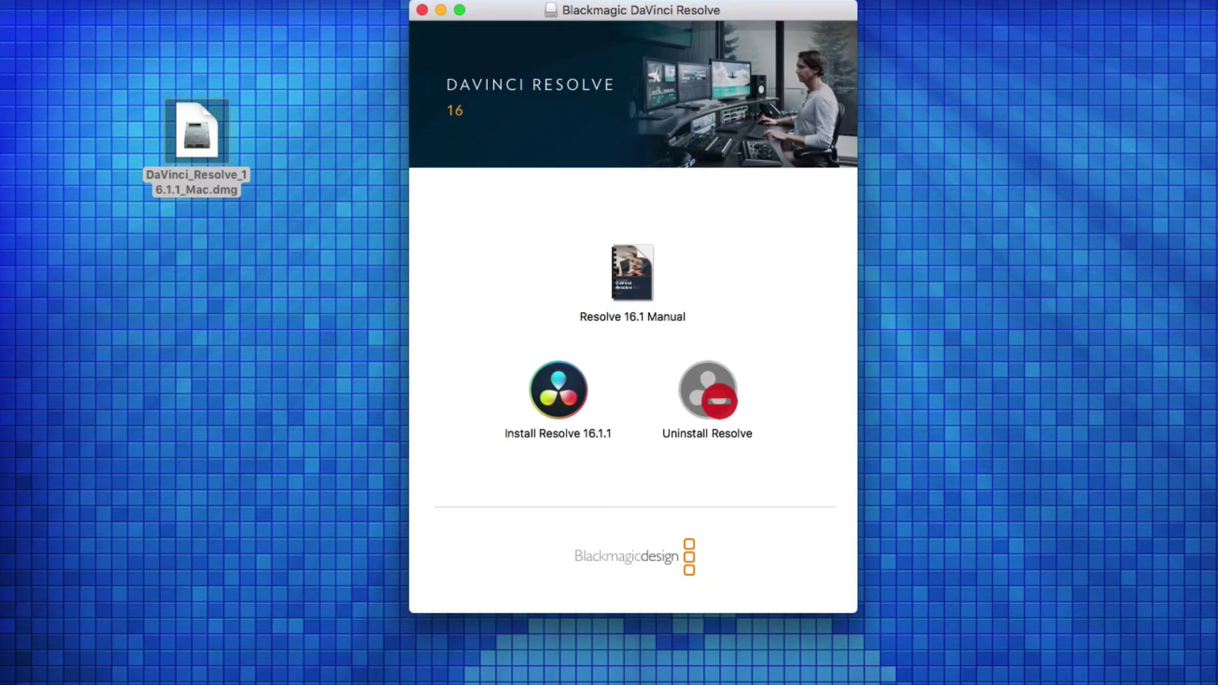
drag(1079, 45, 929, 46)
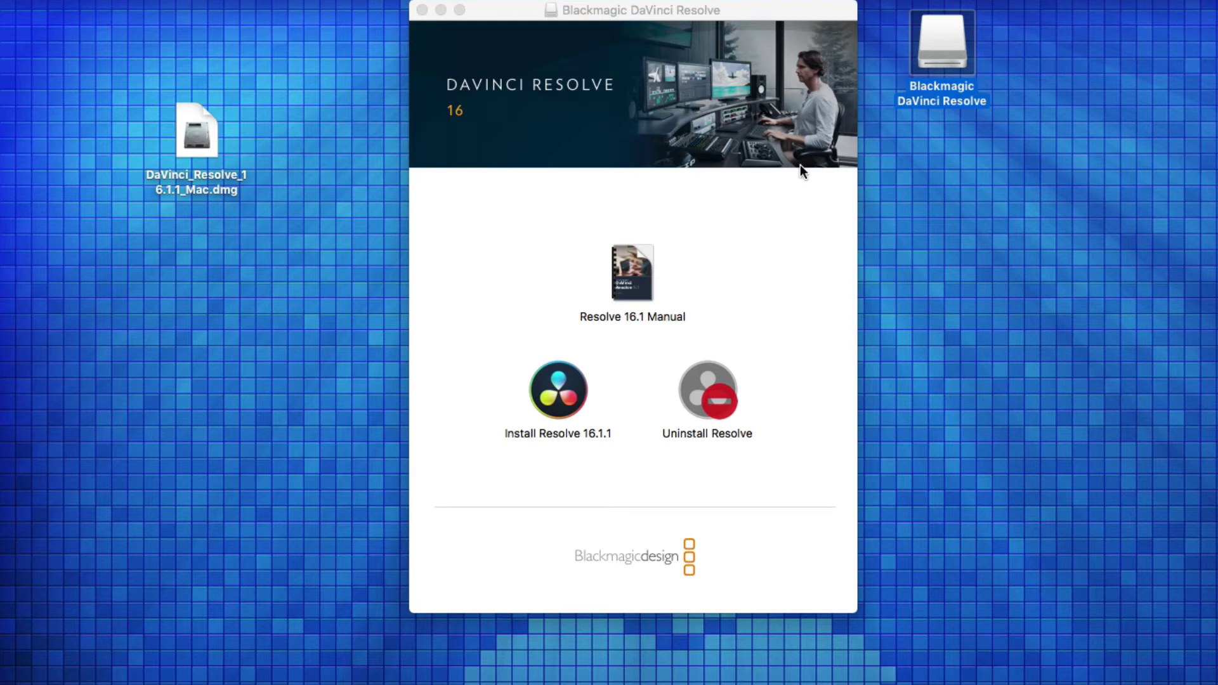
mouse_move(625, 271)
click(632, 252)
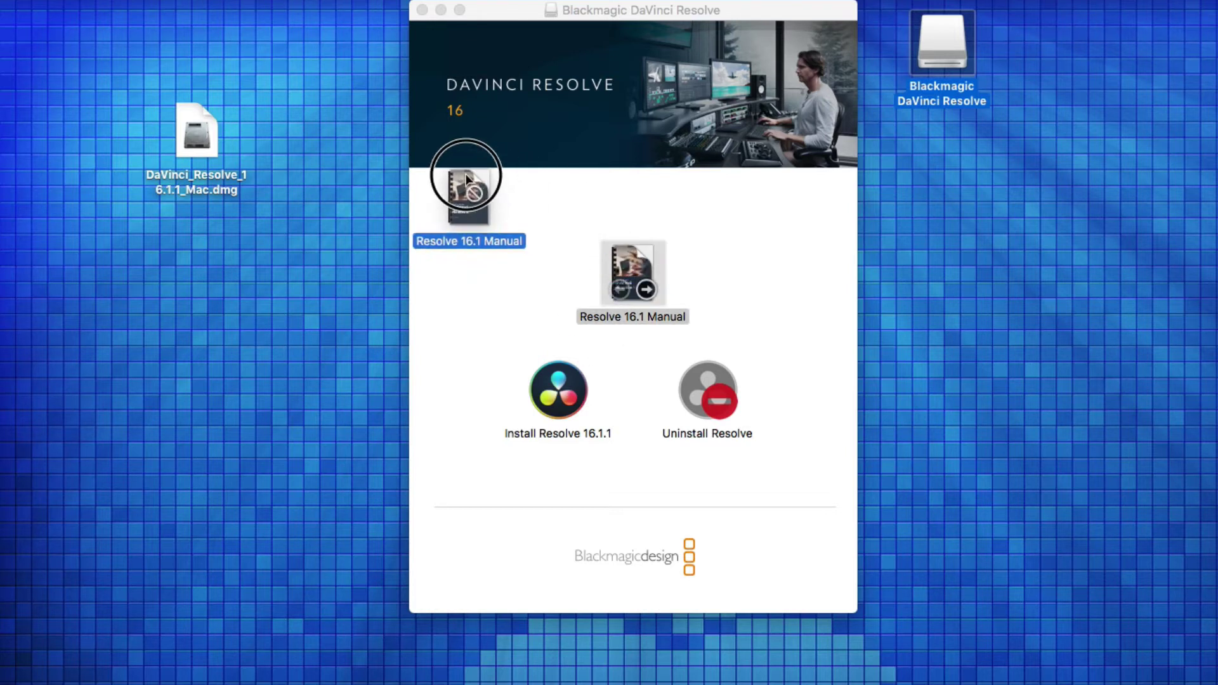
drag(632, 251, 313, 43)
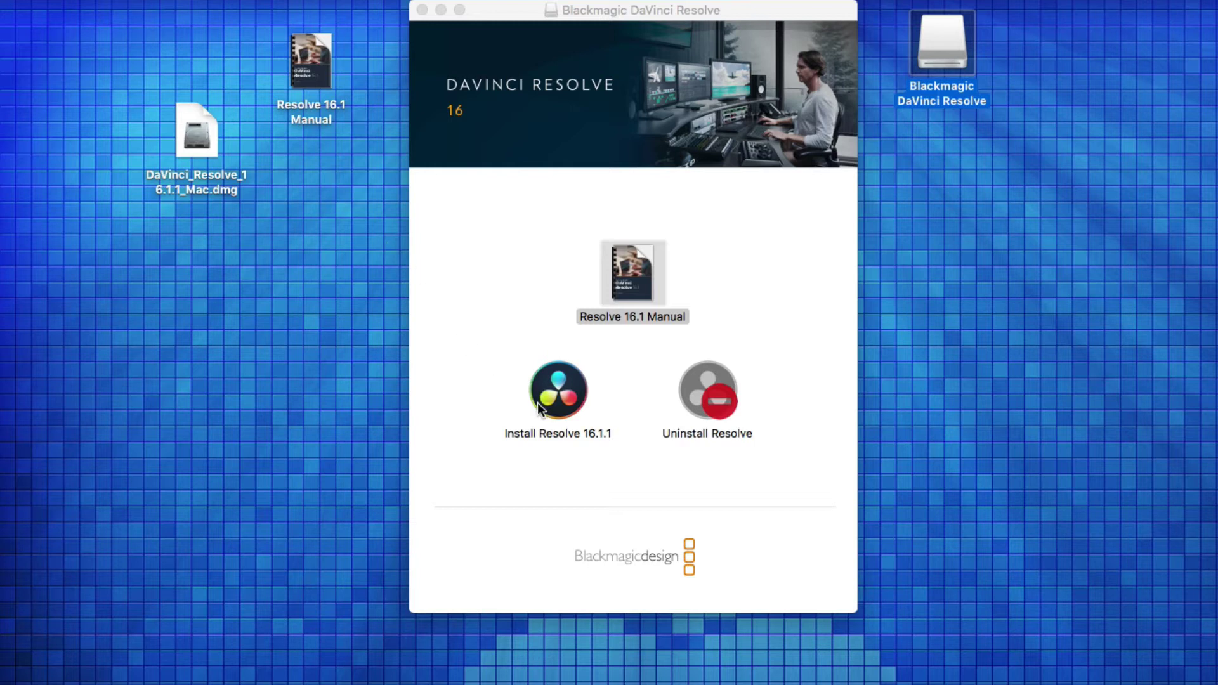
Step: Launch Install Resolve 16.1.1 and move its verification dialog higher on screen
click(554, 399)
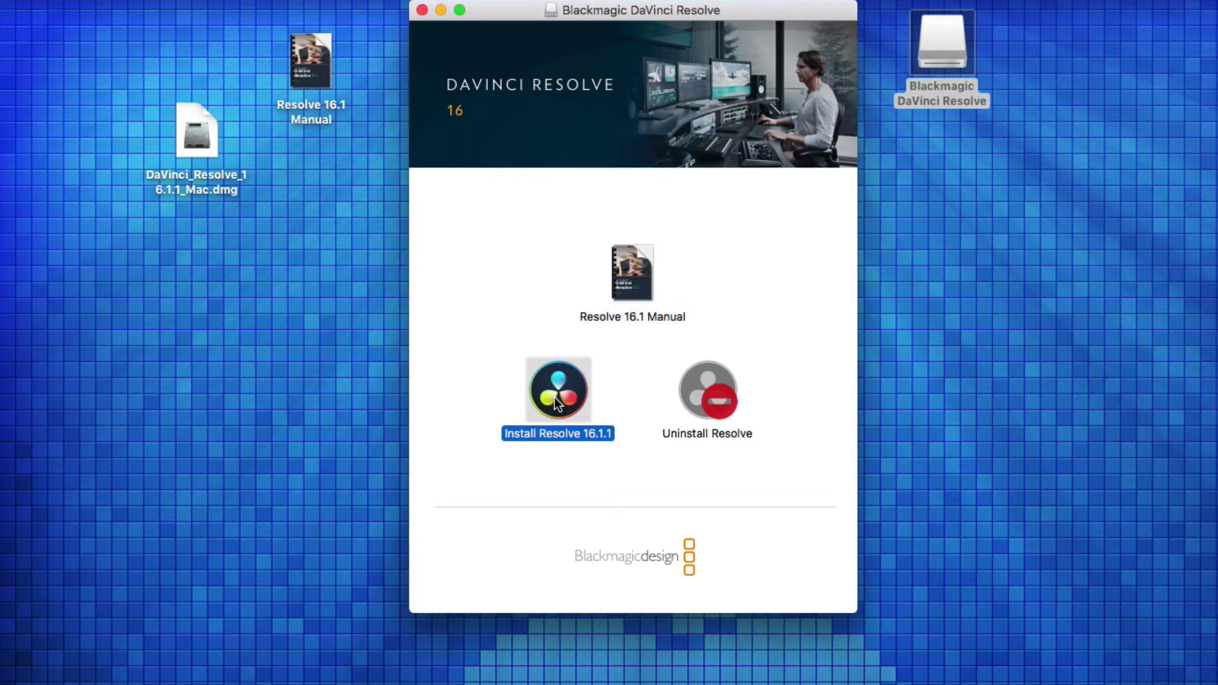
double_click(554, 397)
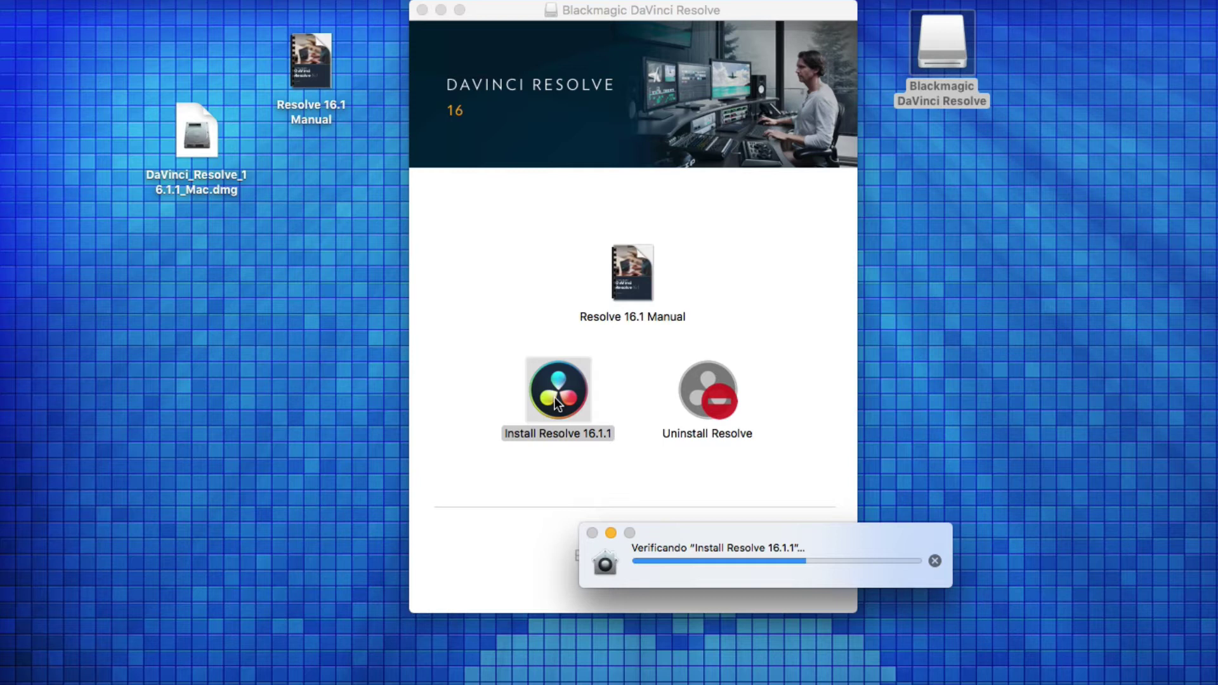
click(720, 529)
drag(720, 531, 596, 176)
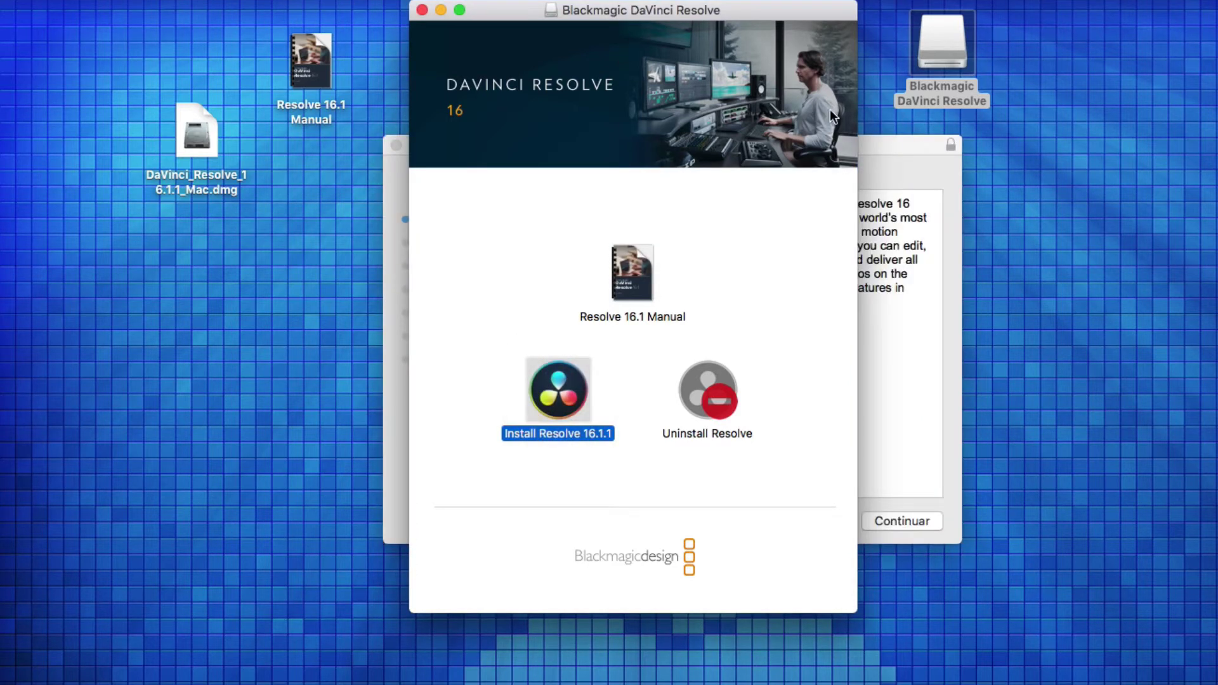
Step: Continue past Introducción and Léeme, keep the English license, and accept its terms
click(873, 148)
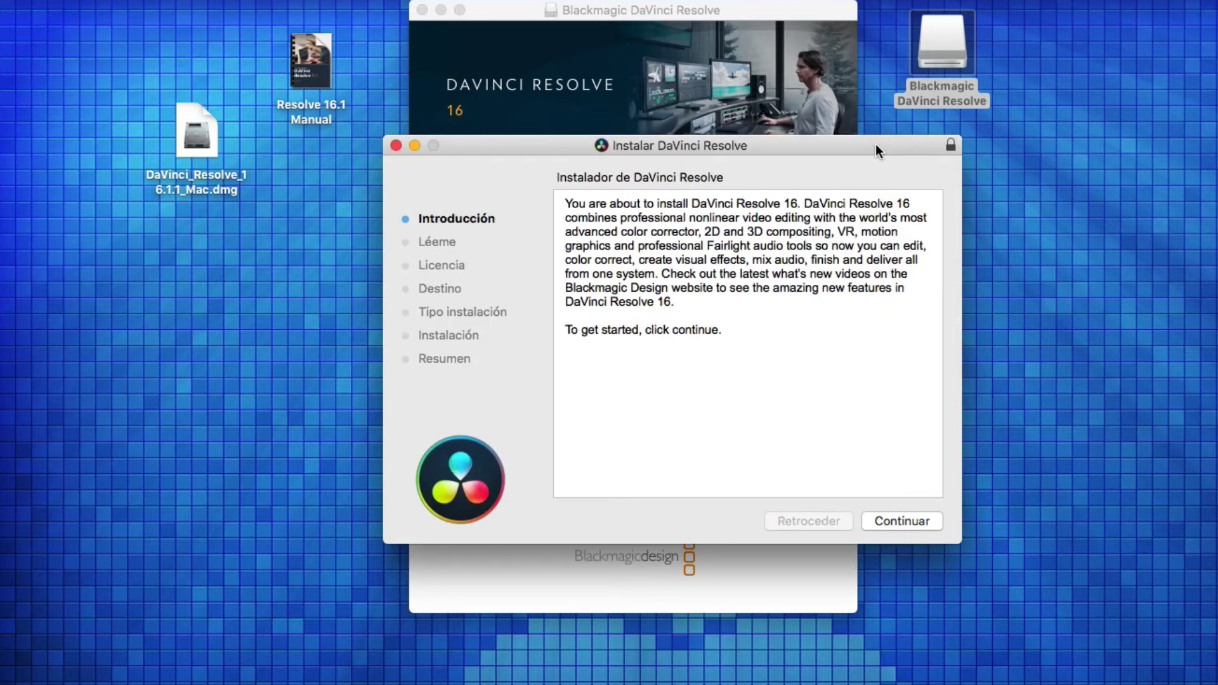
drag(817, 147, 749, 148)
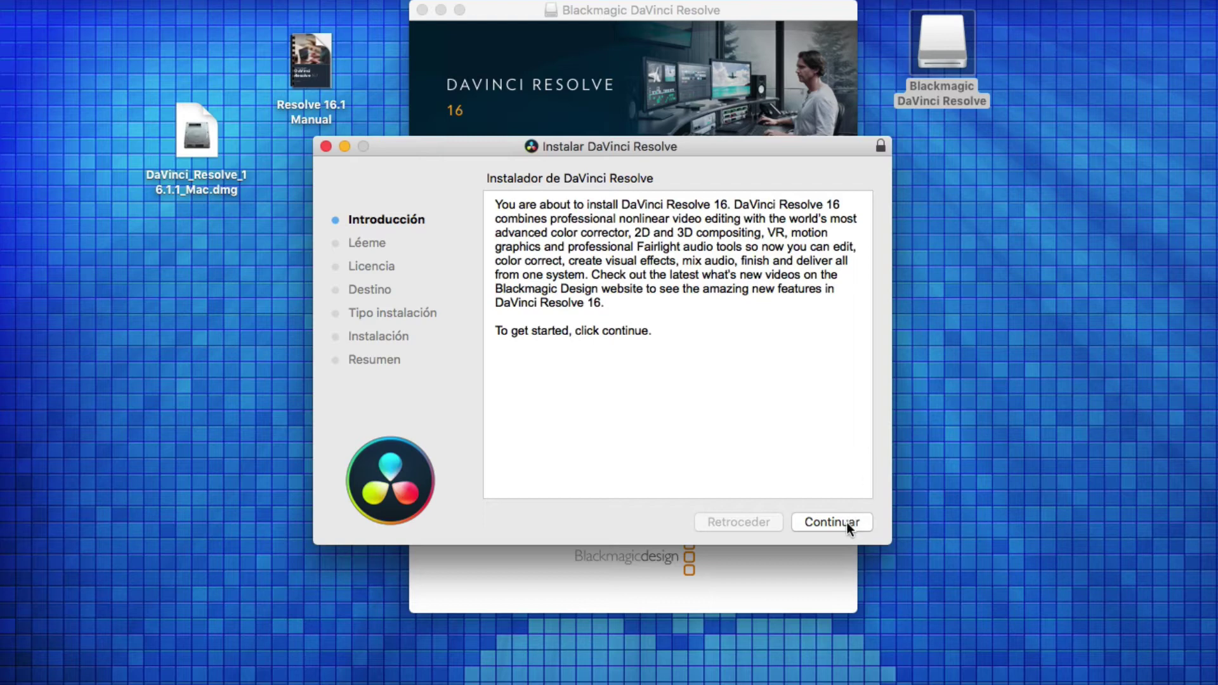
click(846, 520)
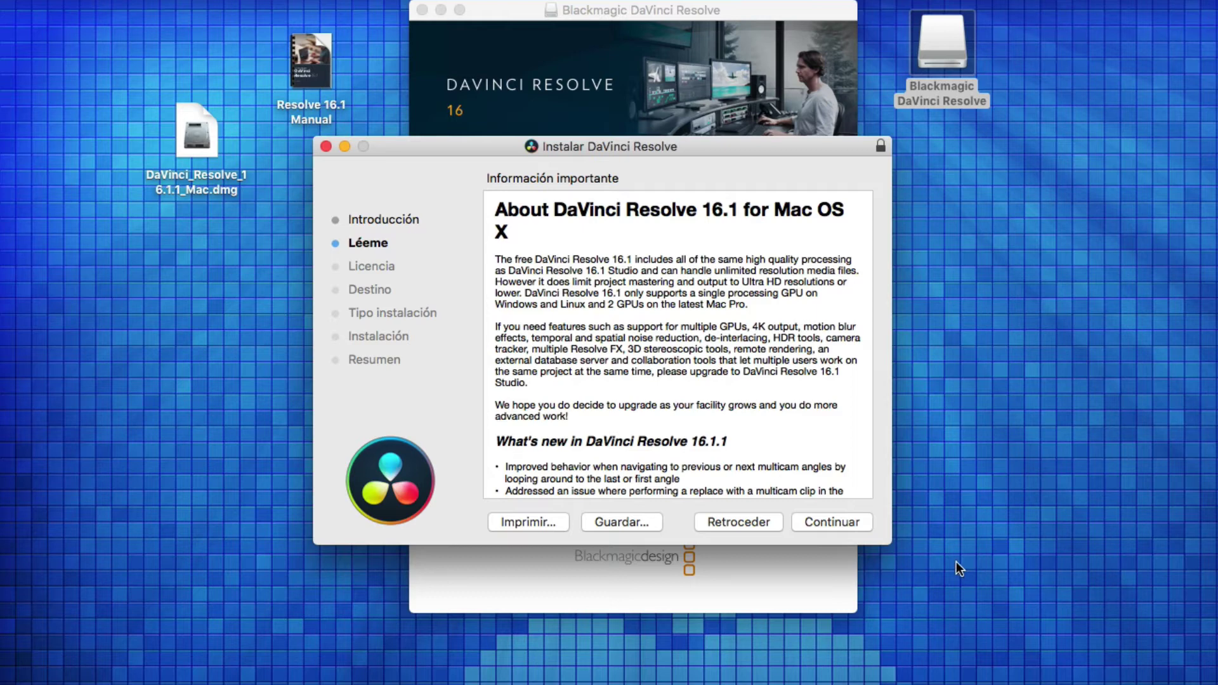
click(824, 524)
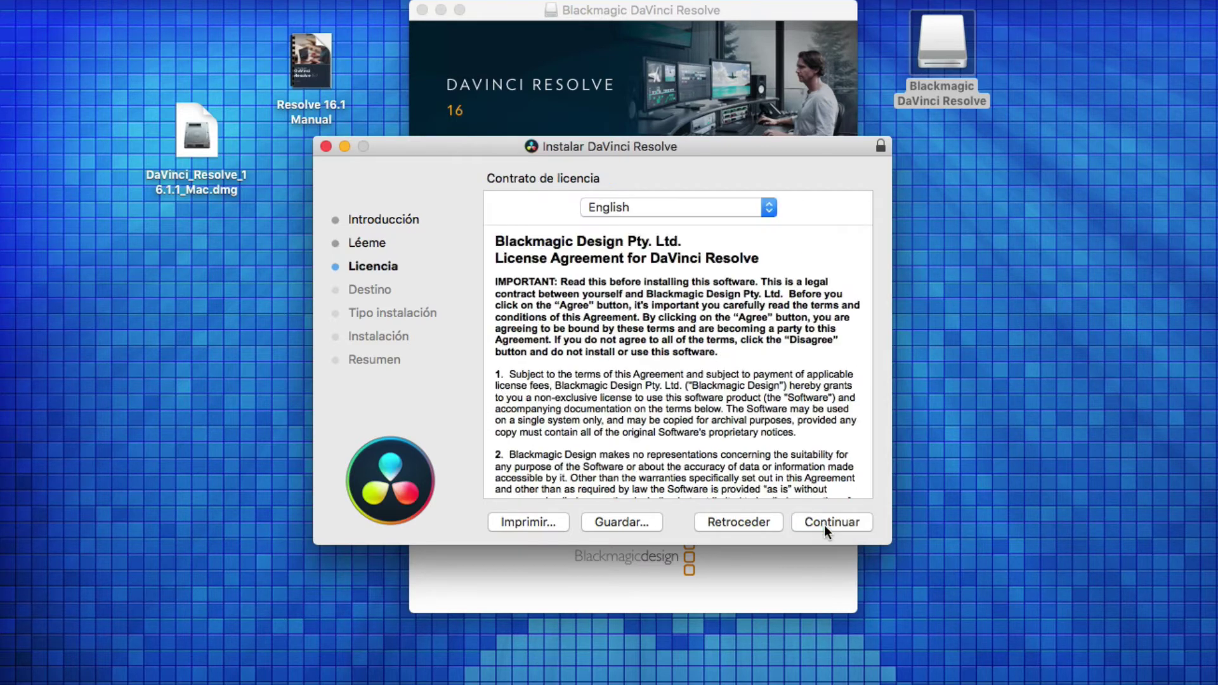
click(769, 204)
click(807, 217)
click(833, 524)
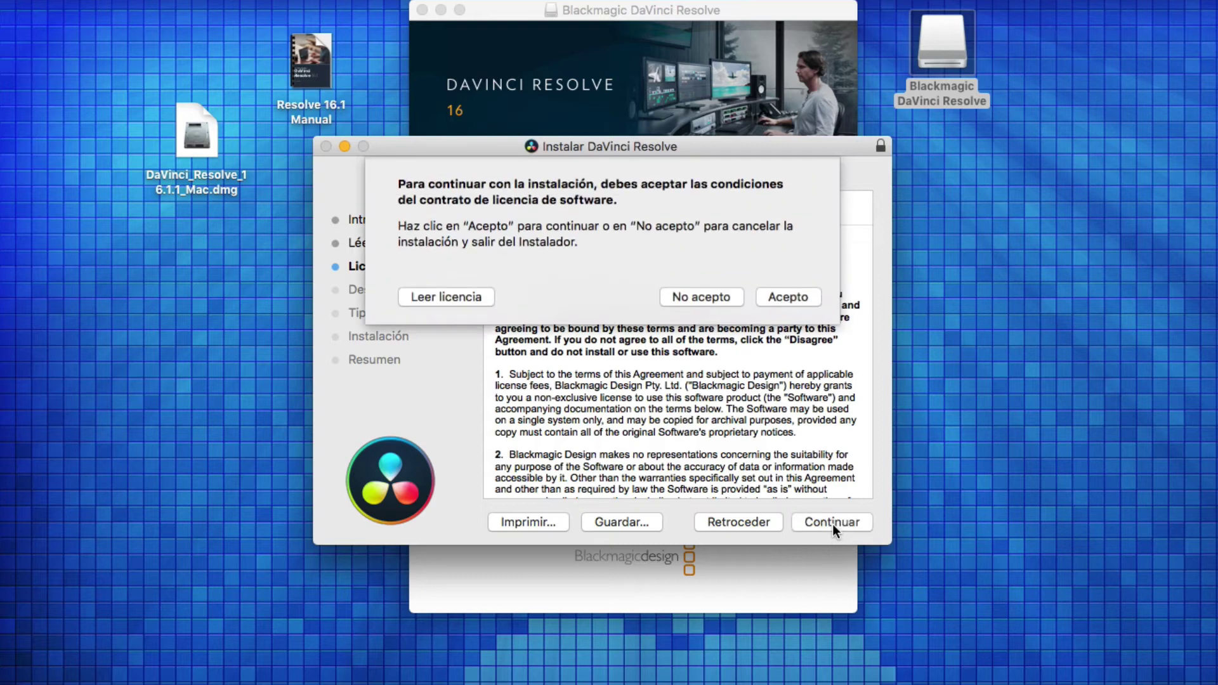
click(793, 300)
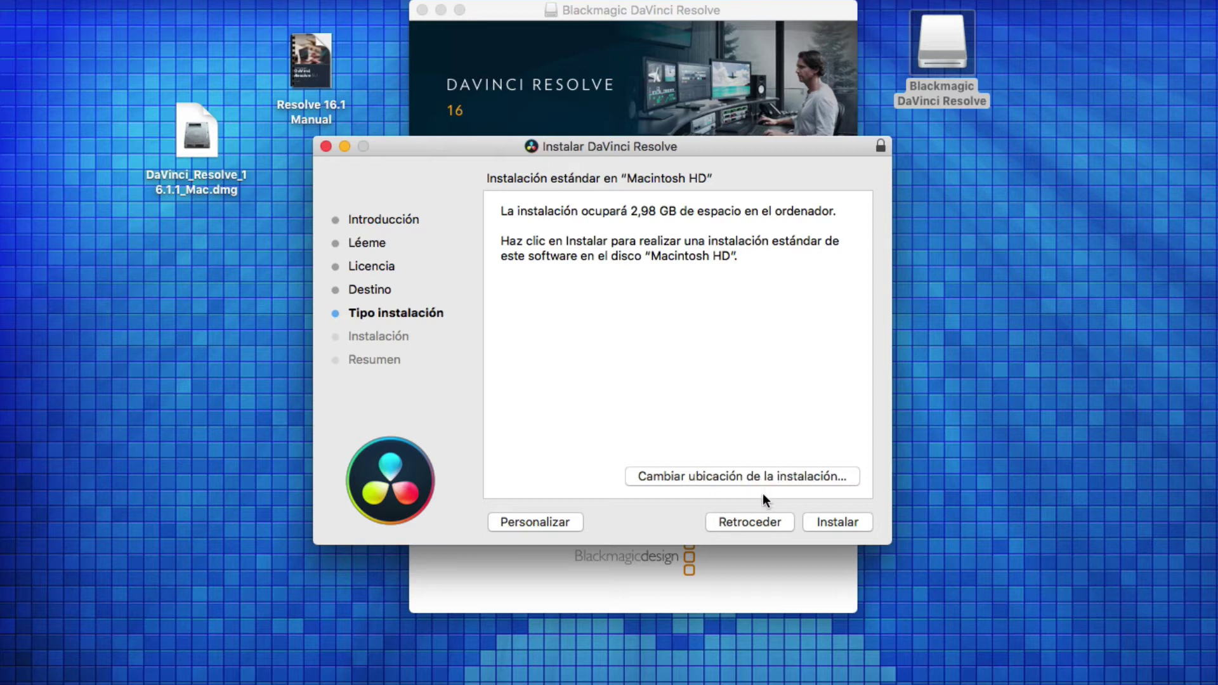
Step: Start the install on Macintosh HD and authorize it with the administrator password
click(835, 530)
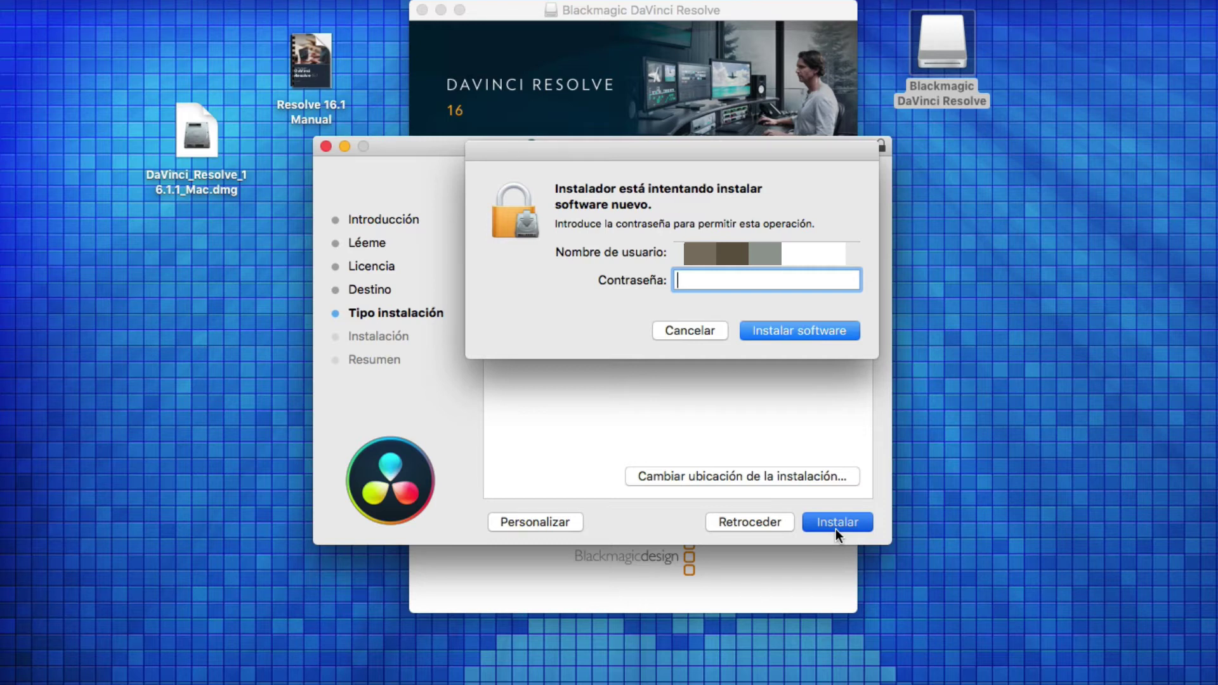
text(aa)
text(aaaa)
click(828, 331)
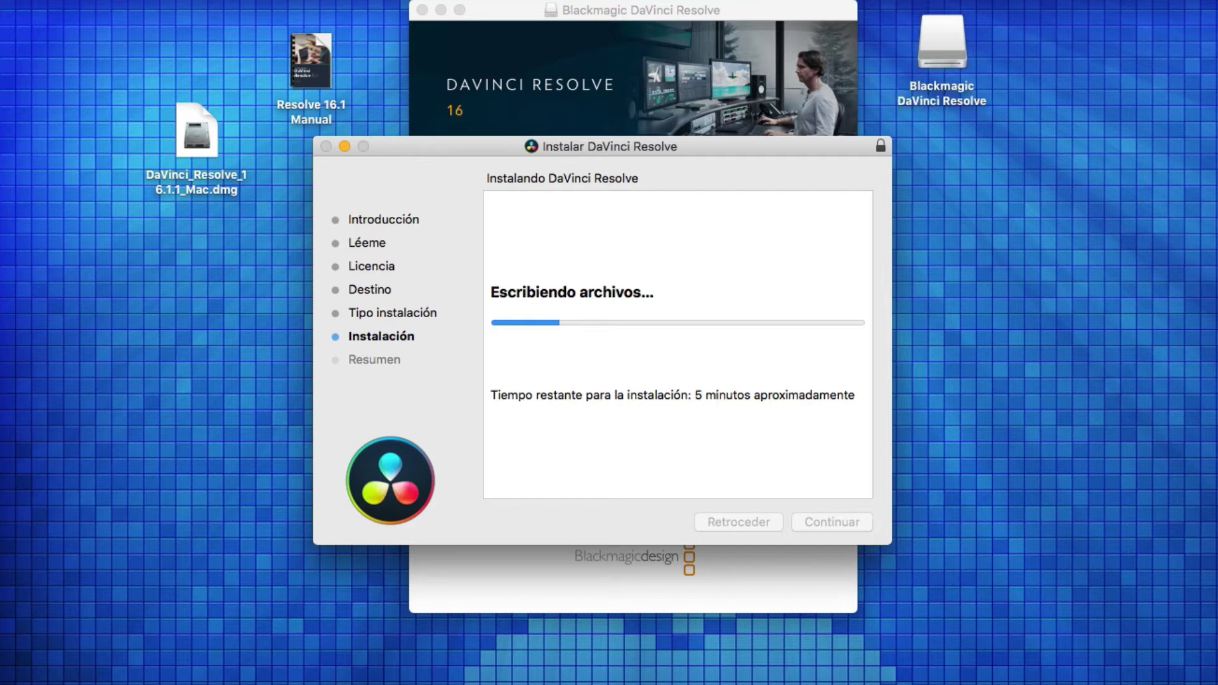
Step: Refocus the installer and wait until it reports Instalación completada
click(748, 150)
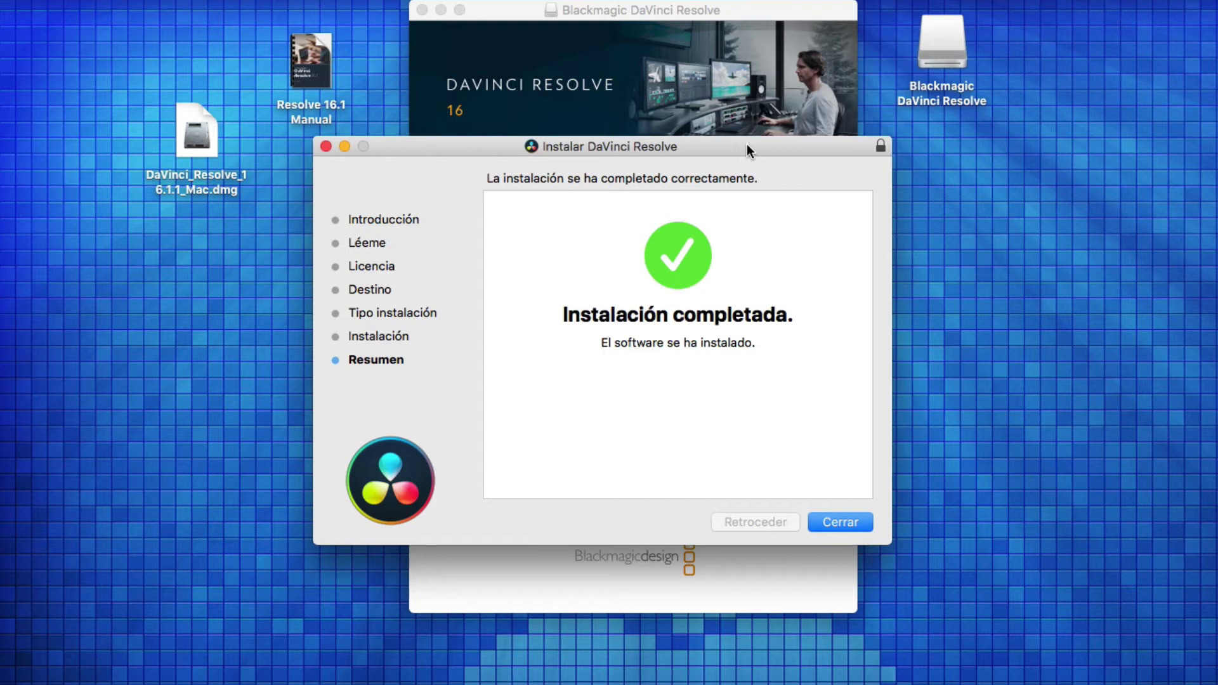
Step: Close the finished installer and its disk window, then eject the Blackmagic DaVinci Resolve volume
click(856, 522)
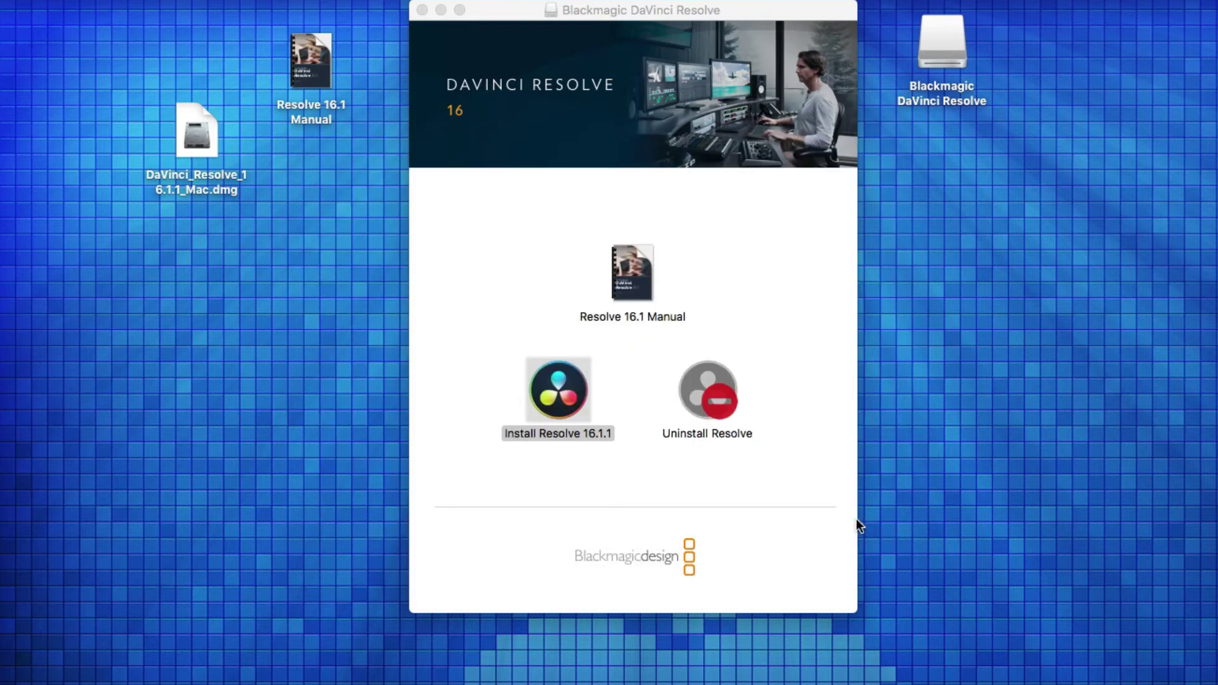
click(423, 10)
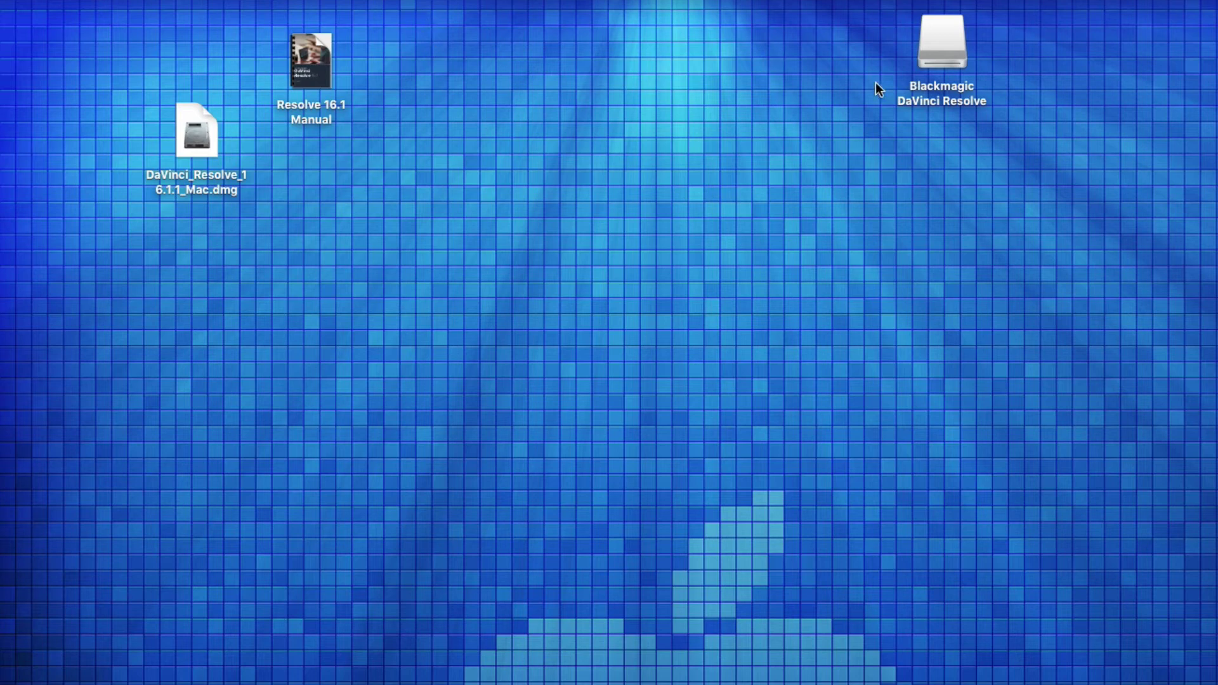
right_click(932, 47)
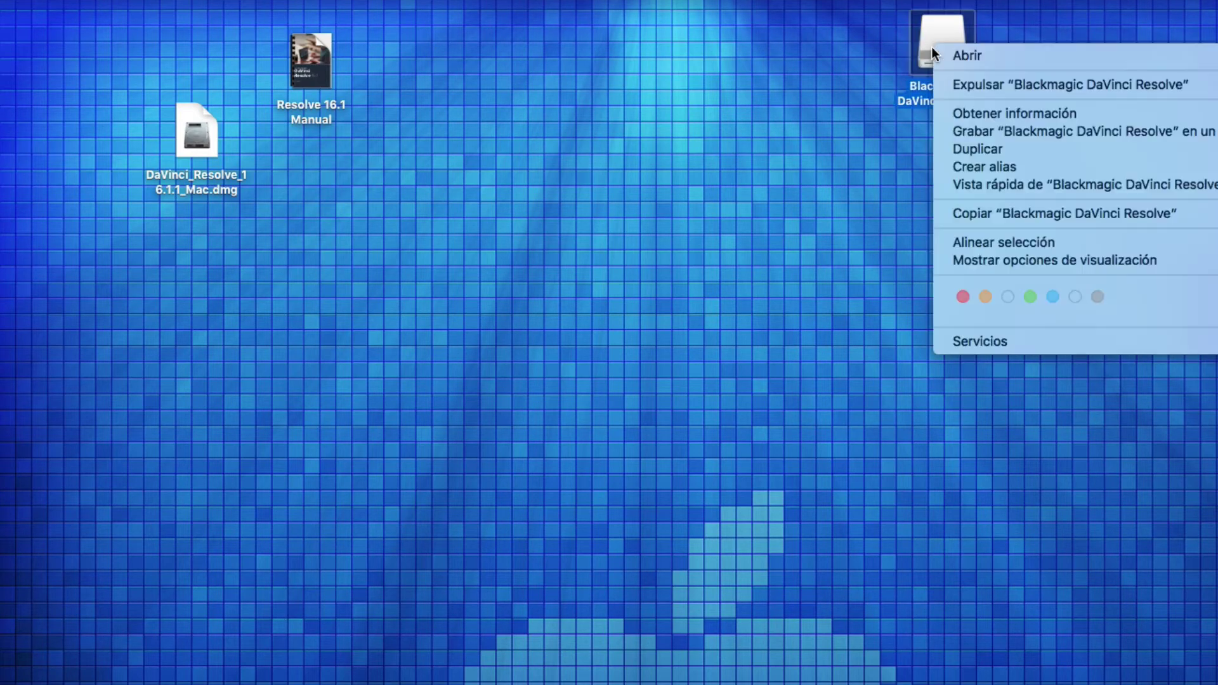
click(937, 81)
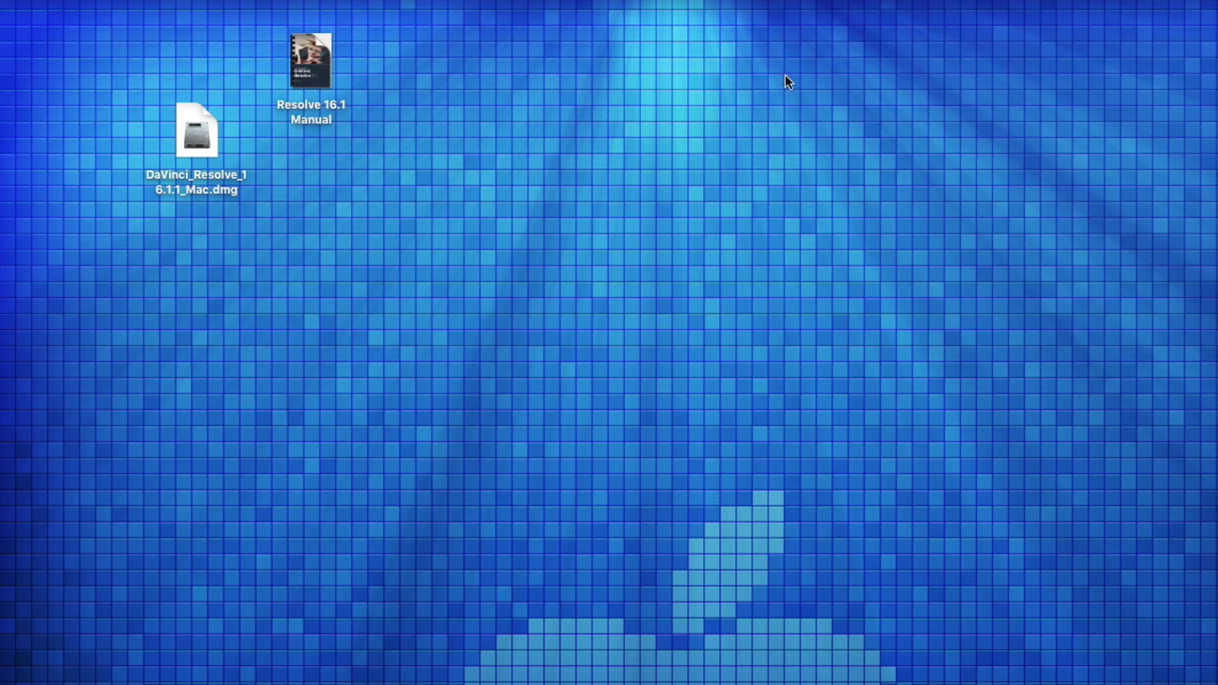
key(super+space)
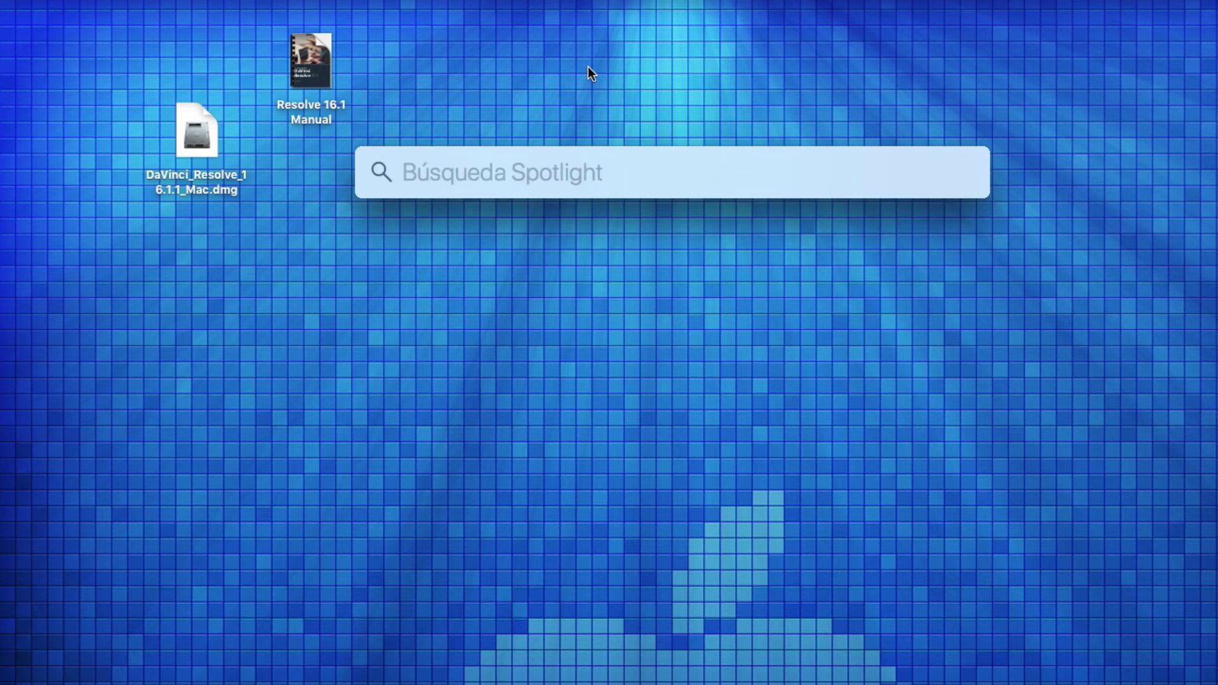
Step: Search Spotlight for 'resol' and launch the DaVinci Resolve application from Aplicaciones
text(re)
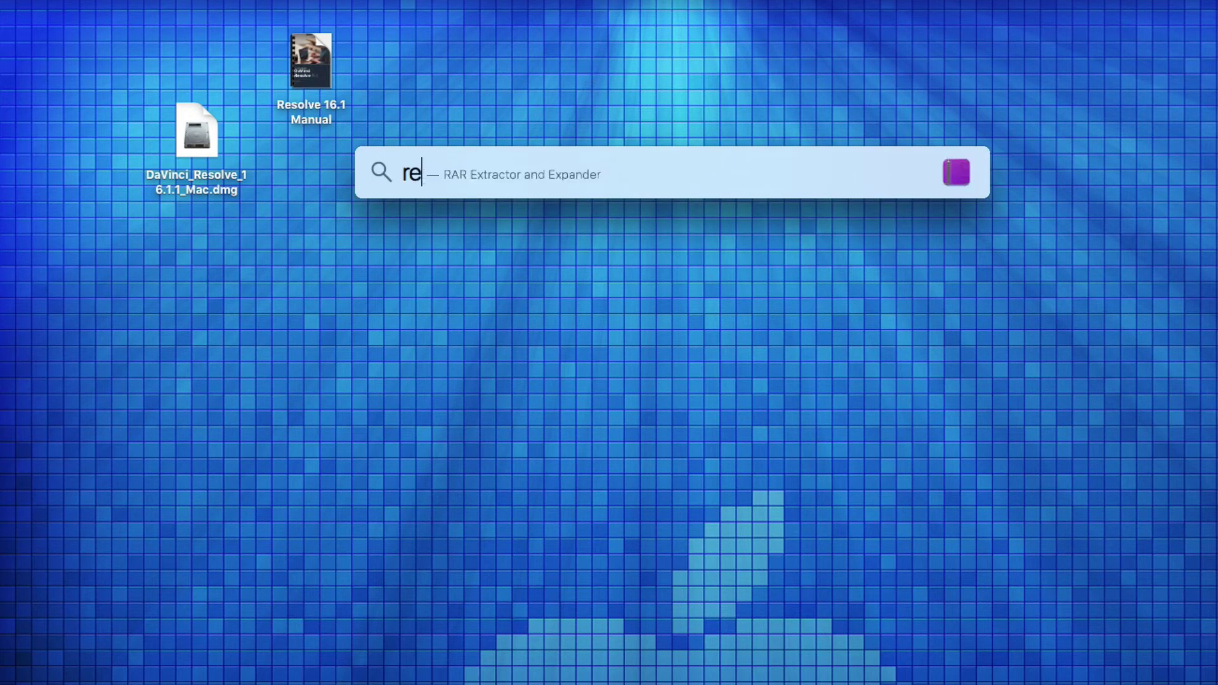
text(so)
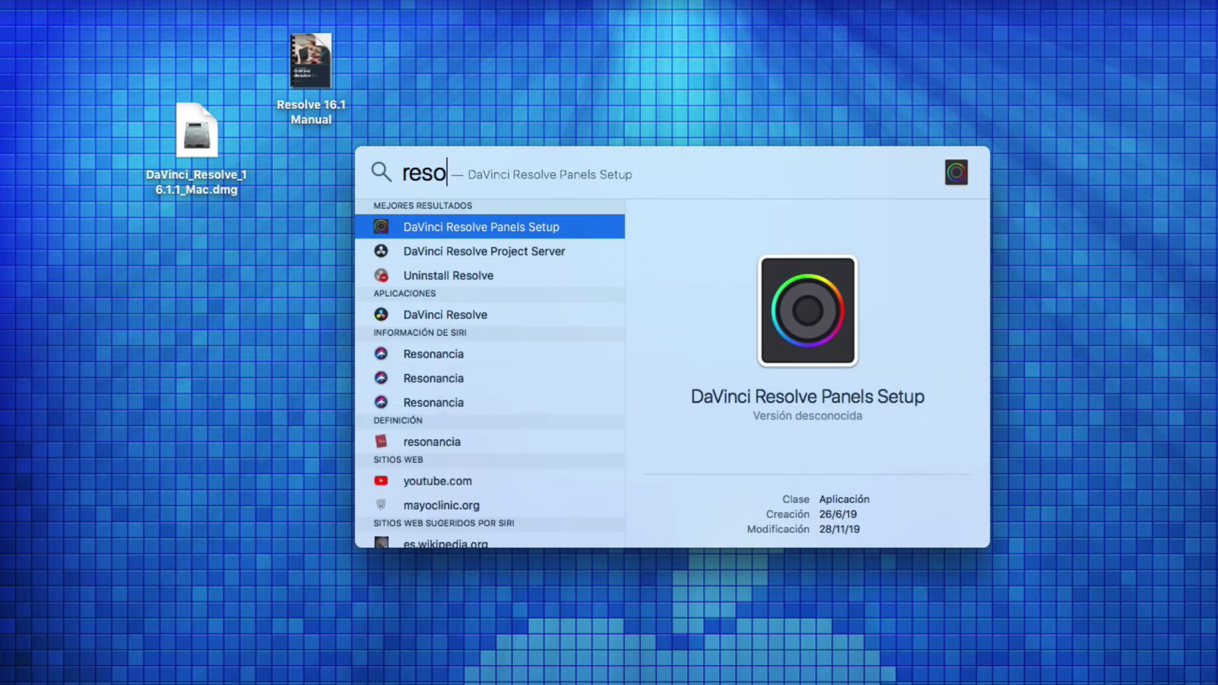
text(l)
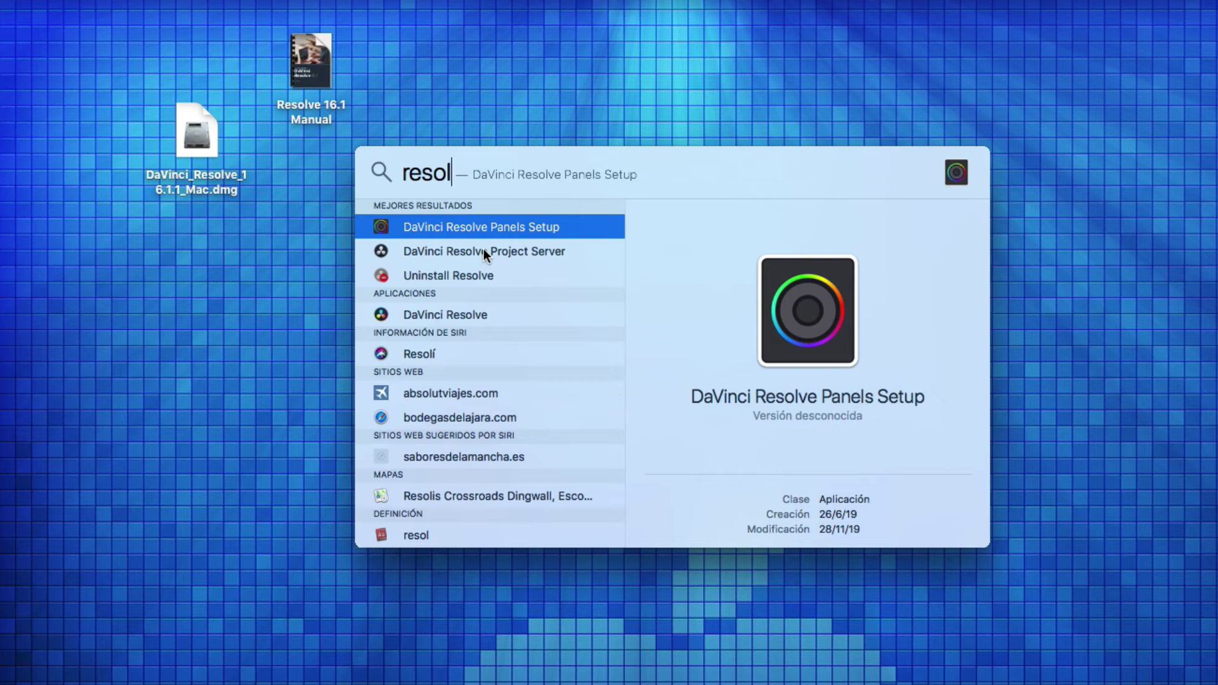
click(458, 317)
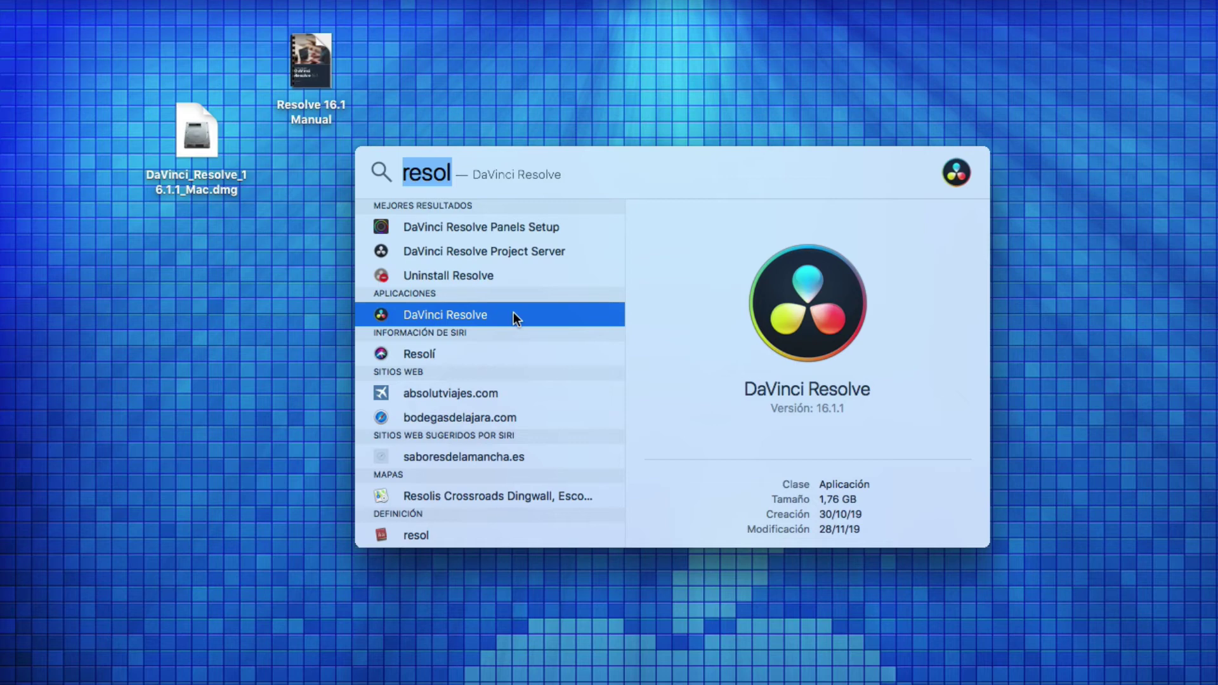
key(Return)
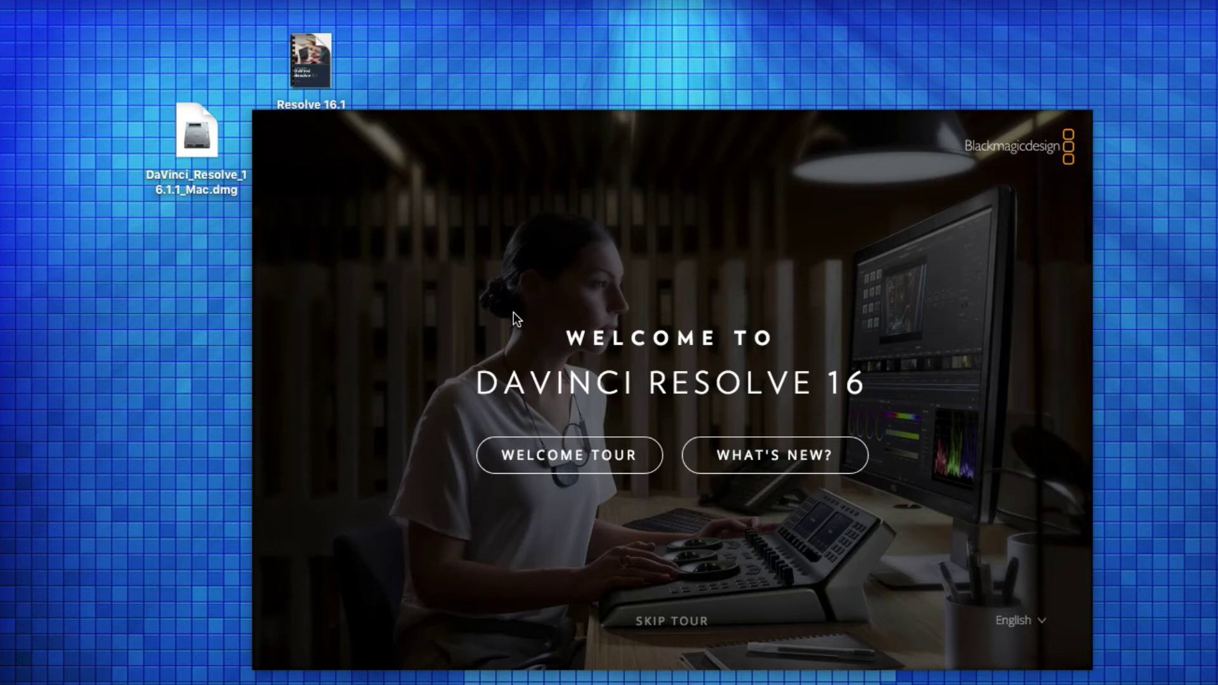
Step: Switch the welcome screen language from English to Español and skip the tour with OMITIR
click(1041, 624)
click(1013, 561)
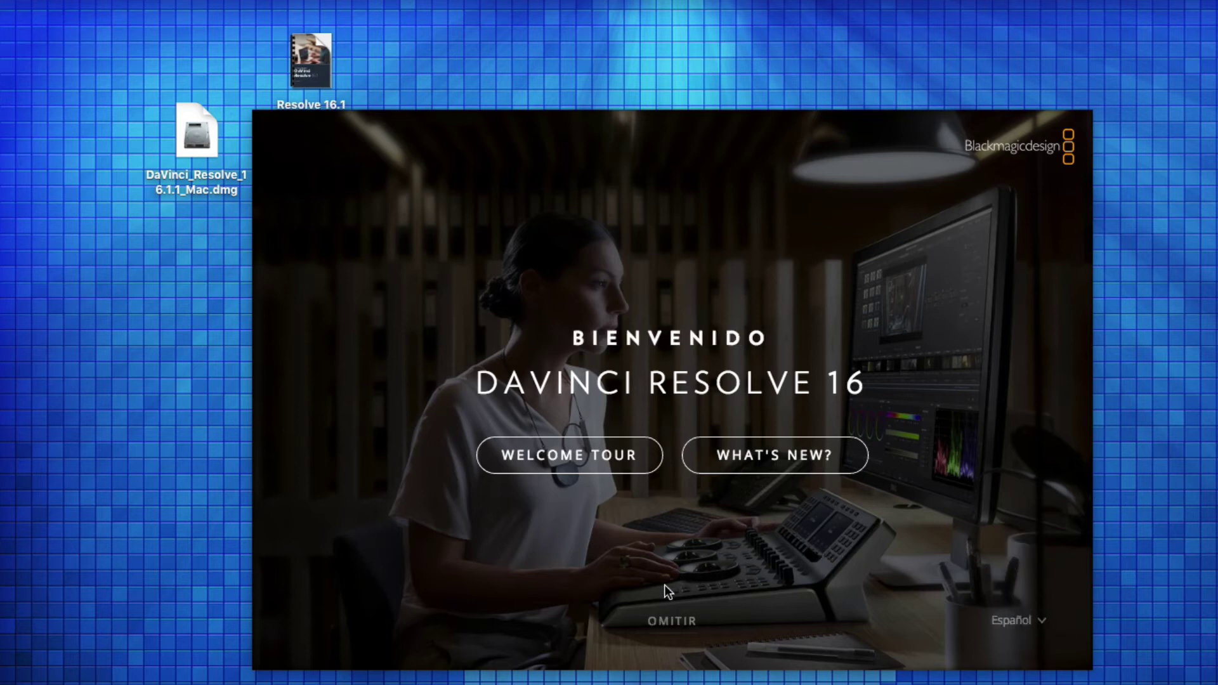
click(685, 626)
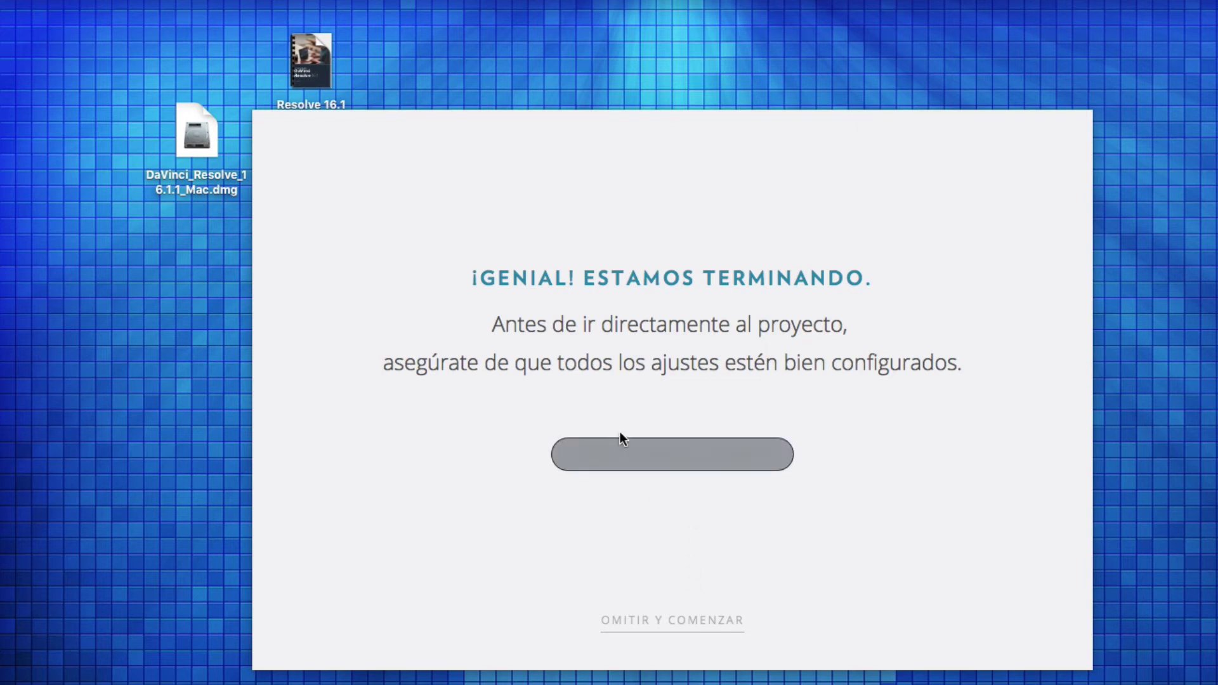
Step: Accept the system check, HD 1080 resolution, default media location and DaVinci Resolve keyboard layout, then finish setup
click(659, 458)
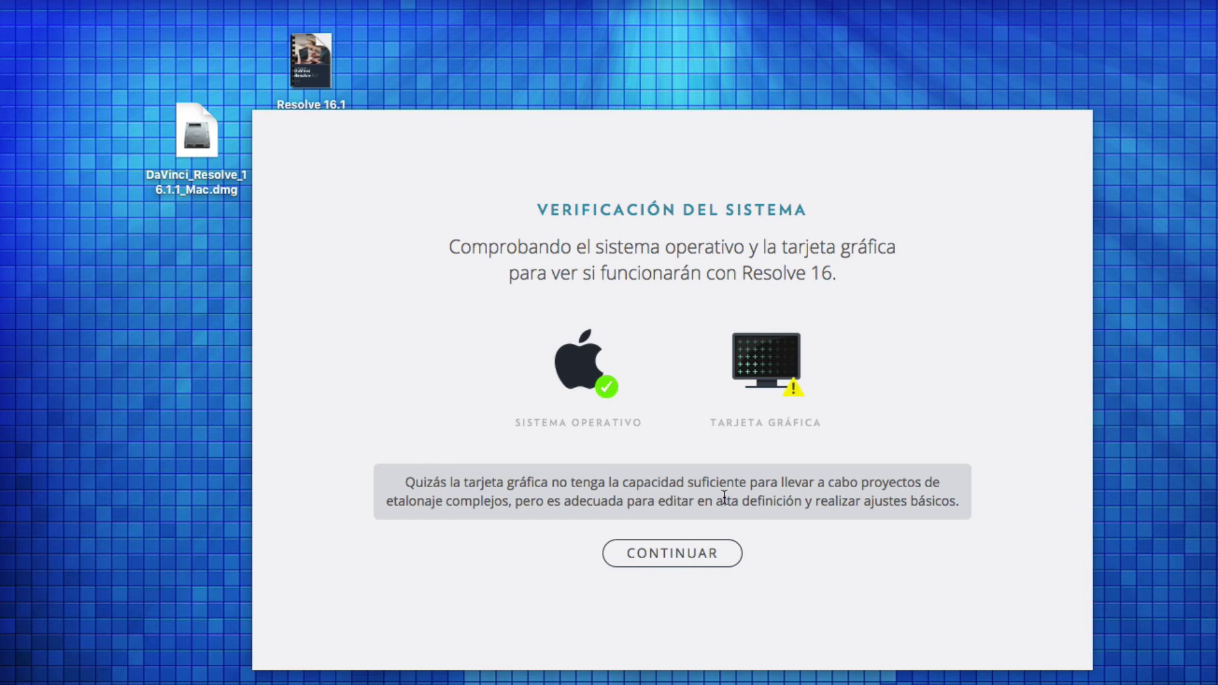
click(691, 558)
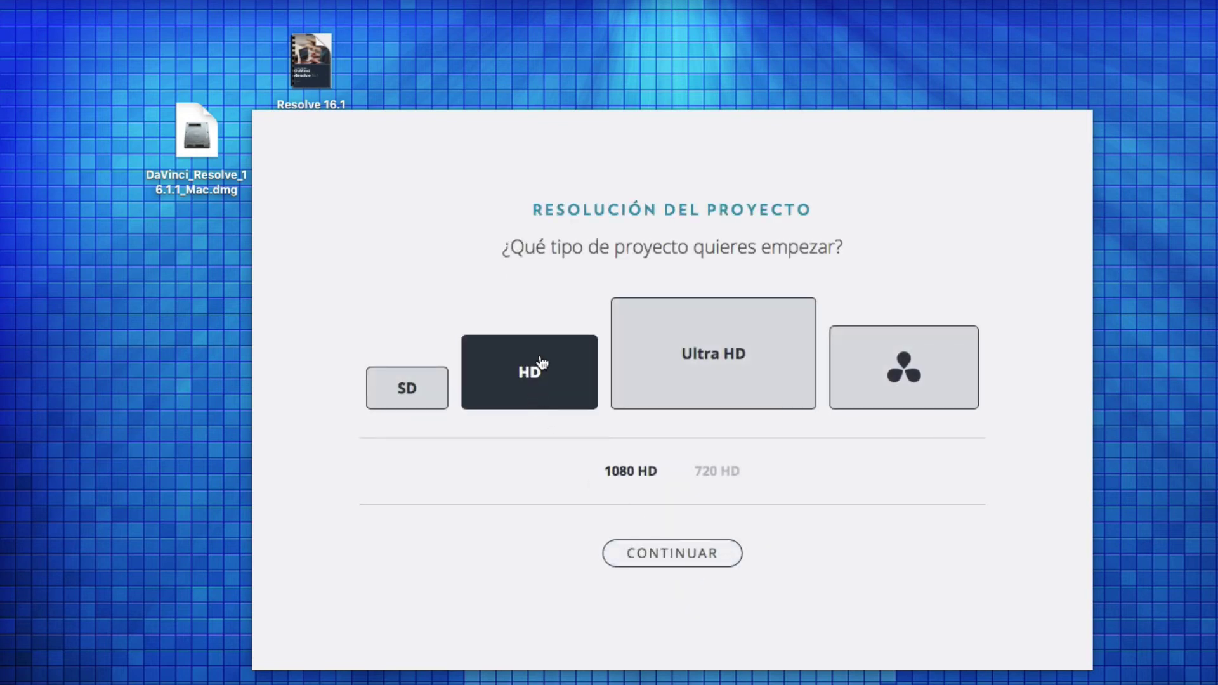
click(678, 566)
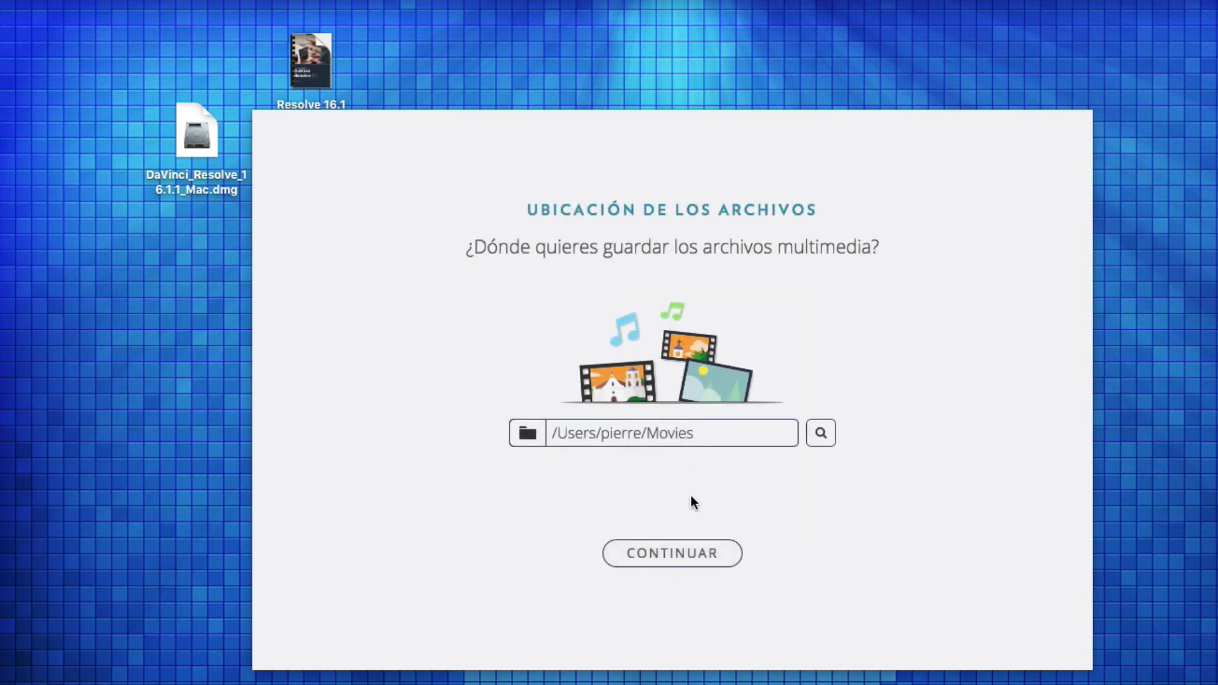
click(673, 568)
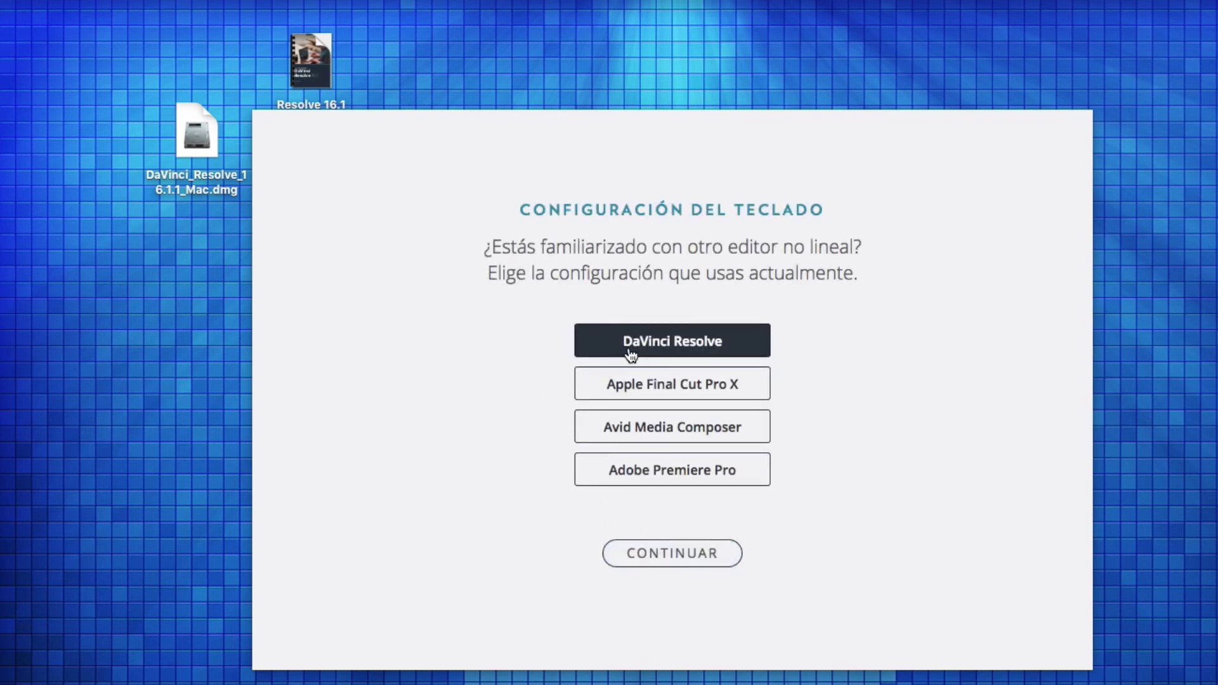
click(667, 558)
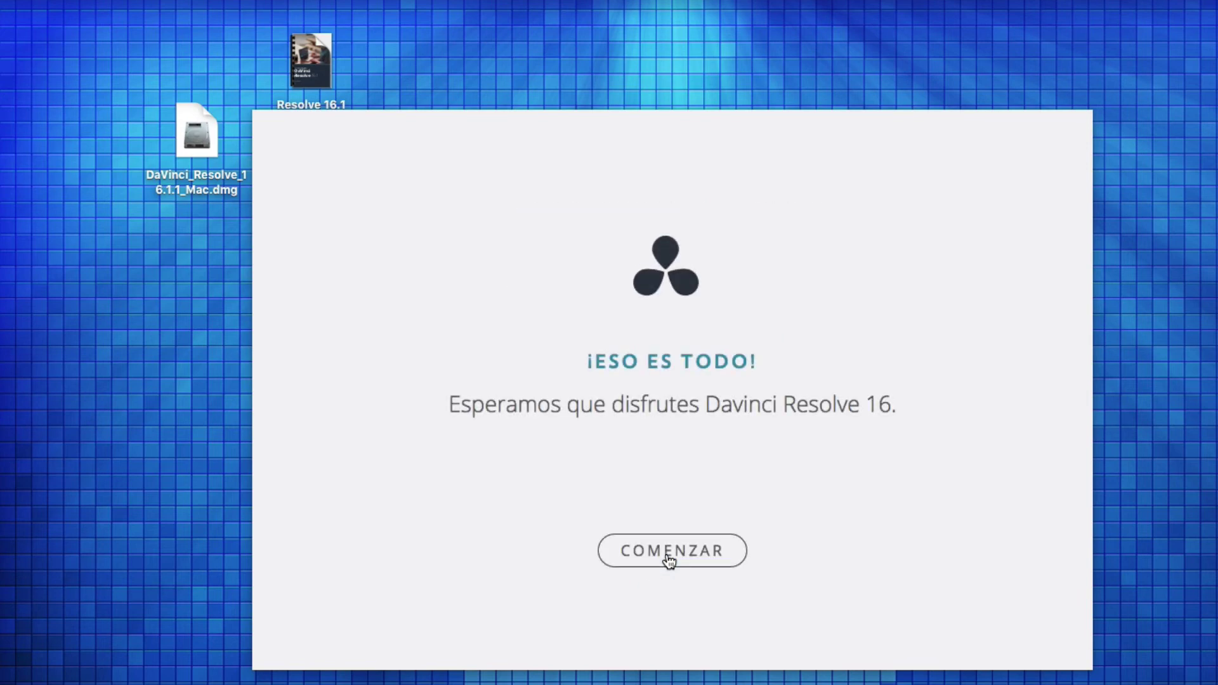
click(668, 555)
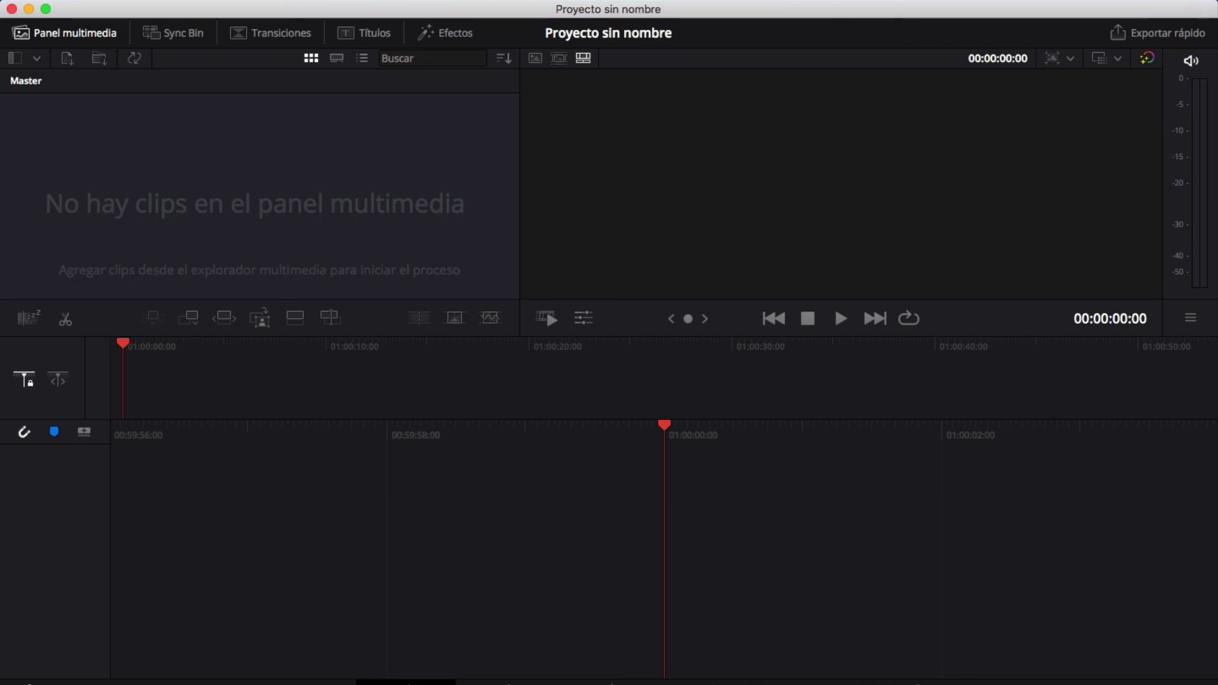
Step: Let the empty 'Proyecto sin nombre' project load on the Cut page, then switch applications with Cmd+Tab
key(super+Tab)
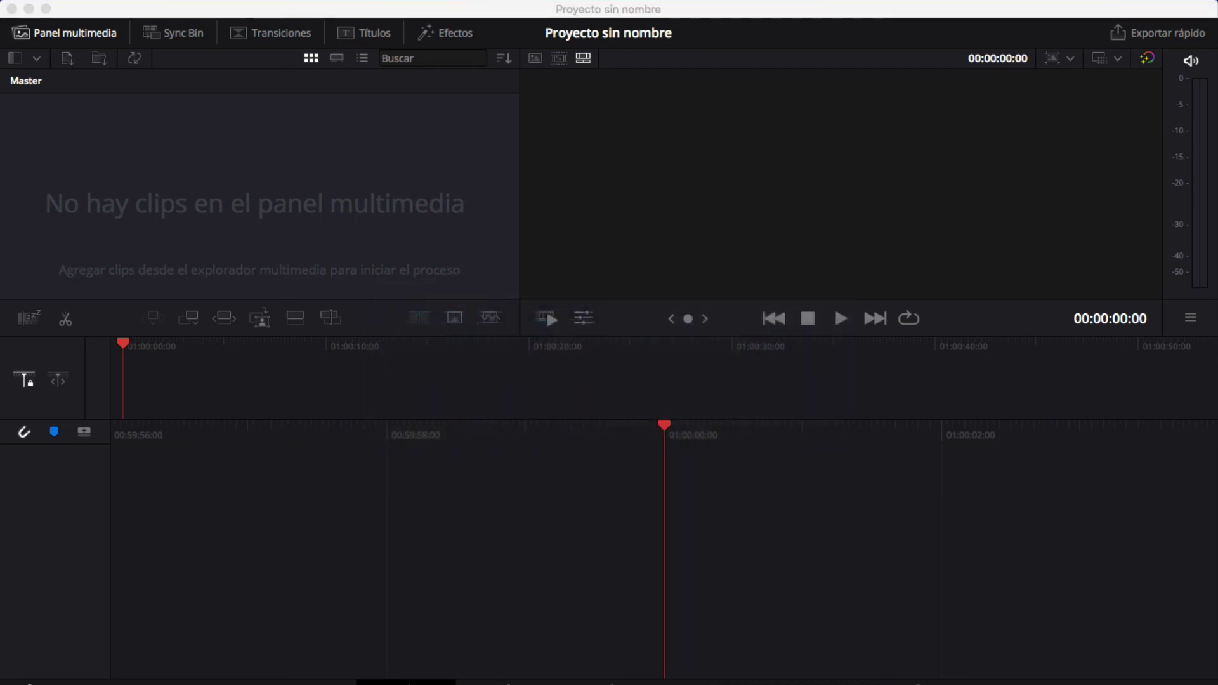
key(super+Tab)
key(super+Tab)
key(super+Tab)
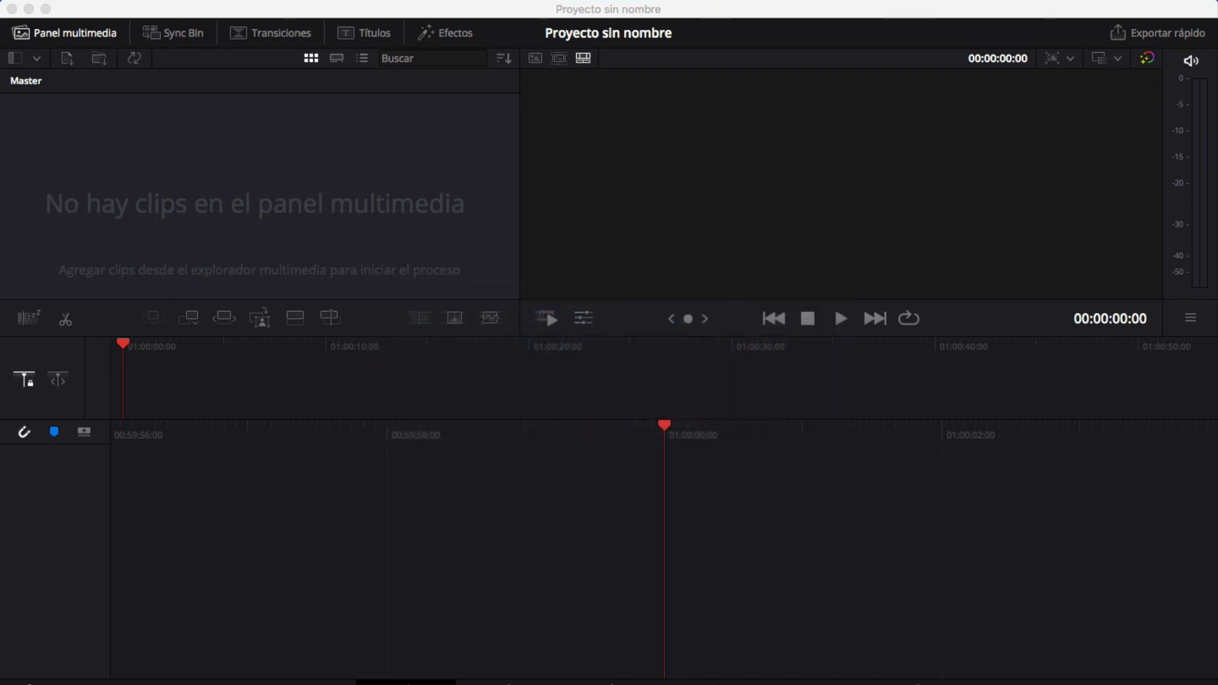